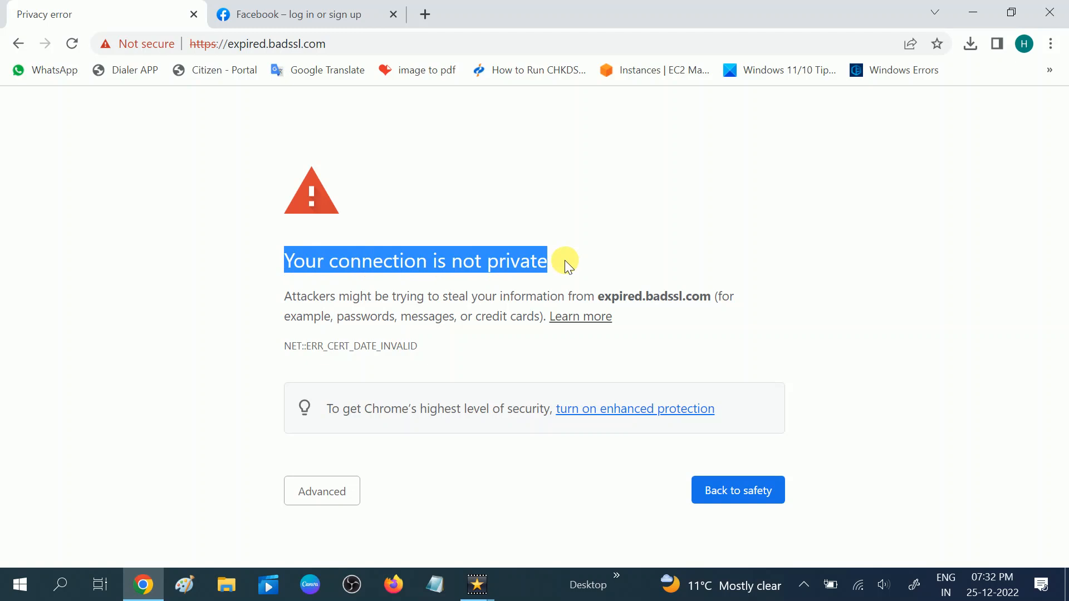
# Compare the privacy error page for expired.badssl.com with Facebook's secure login page and its connection information.
pyautogui.click(560, 261)
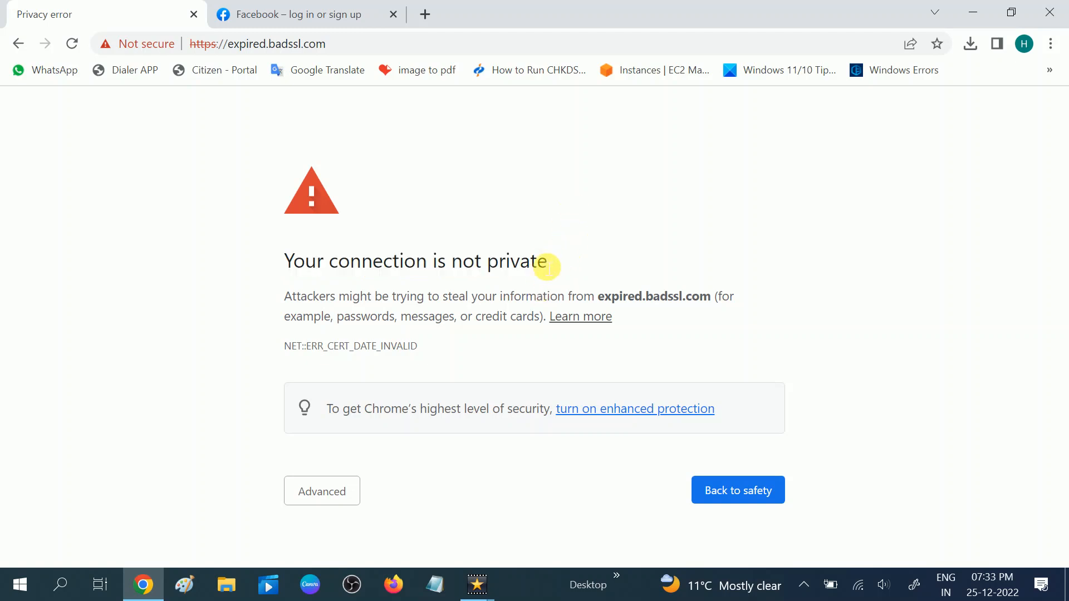
pyautogui.moveTo(551, 266); pyautogui.dragTo(293, 267)
pyautogui.click(271, 258)
pyautogui.click(254, 18)
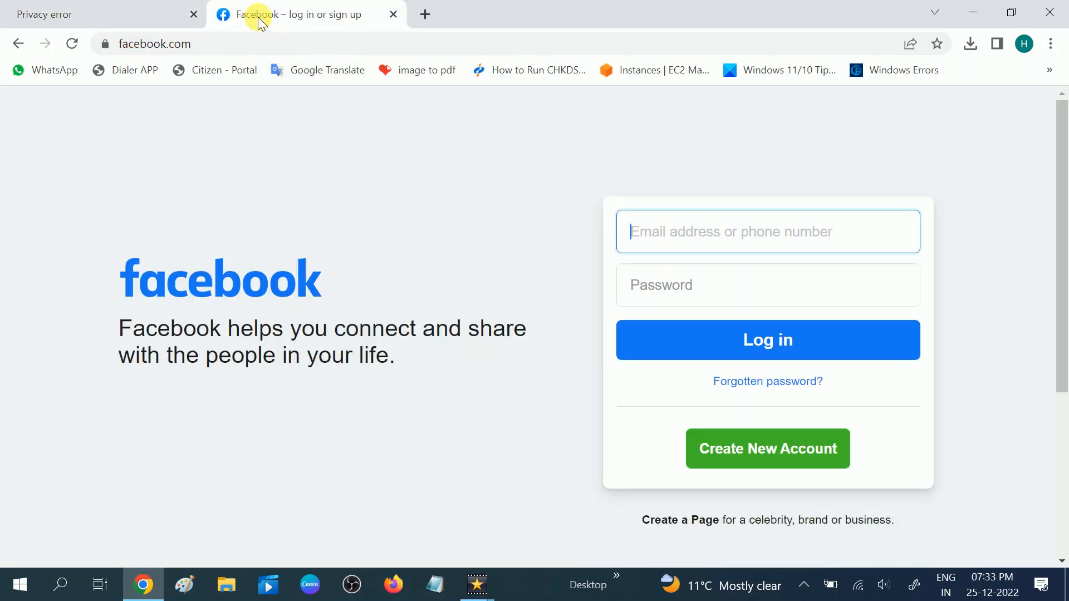
pyautogui.click(109, 49)
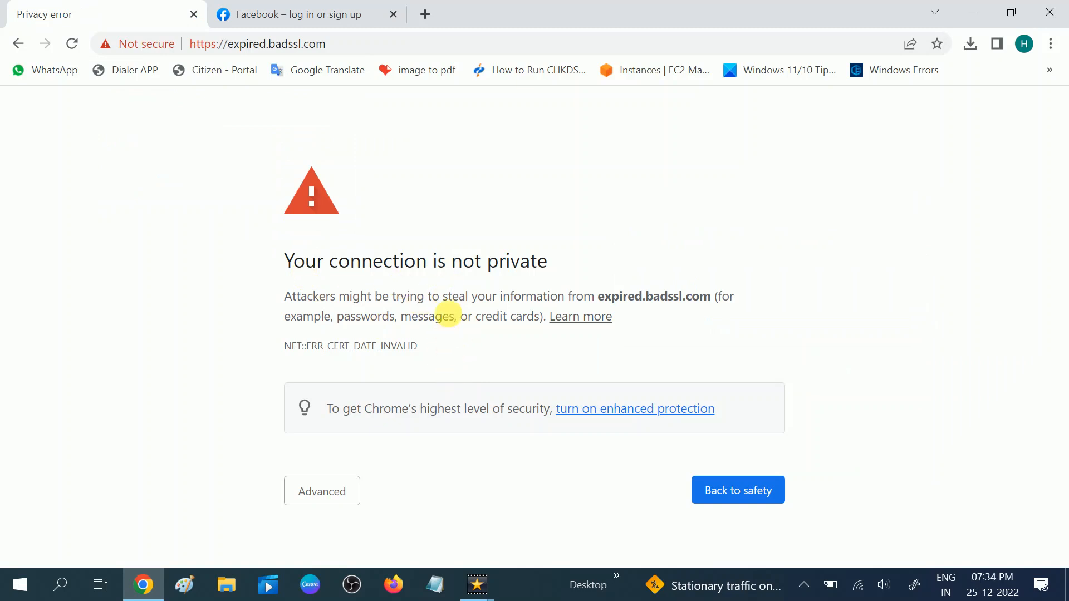
# Expand the advanced details of the expired.badssl.com privacy error and read the certificate explanation and error heading.
pyautogui.click(327, 492)
pyautogui.scroll(-2, 444, 470)
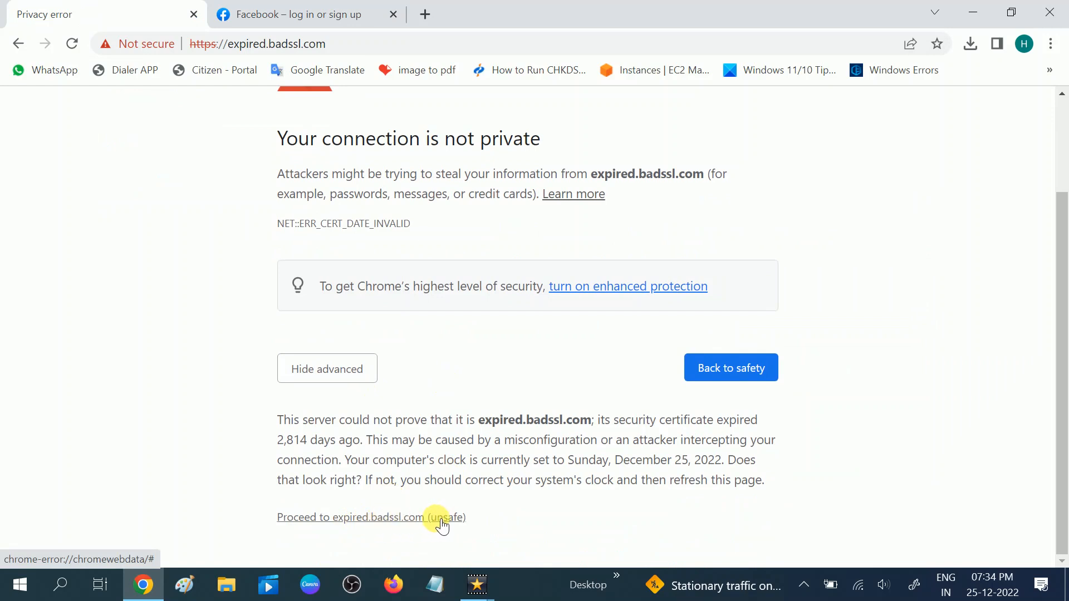
pyautogui.scroll(1, 209, 326)
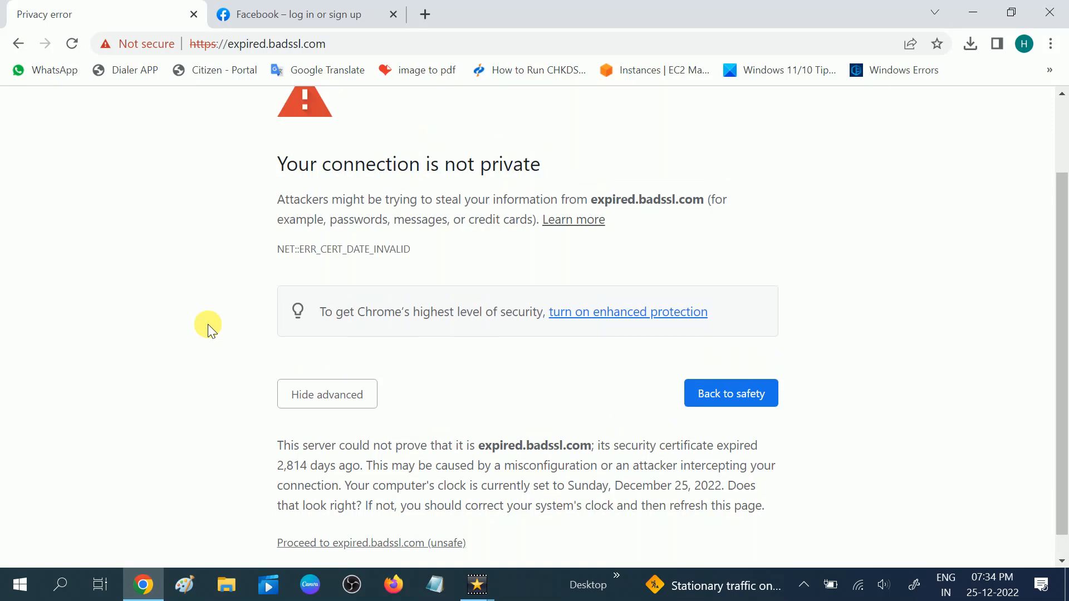
pyautogui.scroll(2, 209, 324)
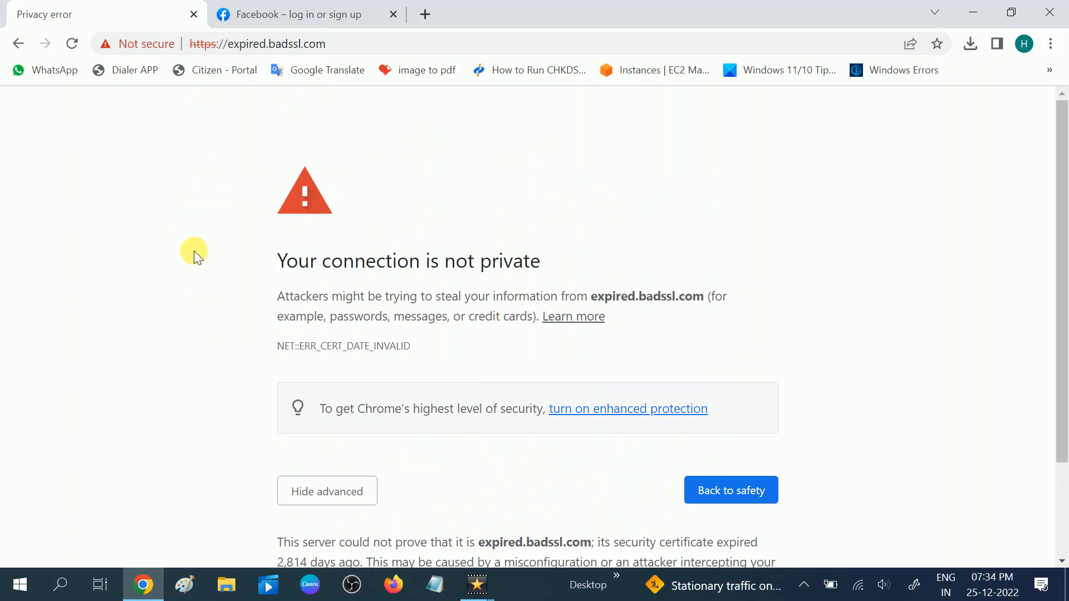
pyautogui.moveTo(284, 260); pyautogui.dragTo(551, 253)
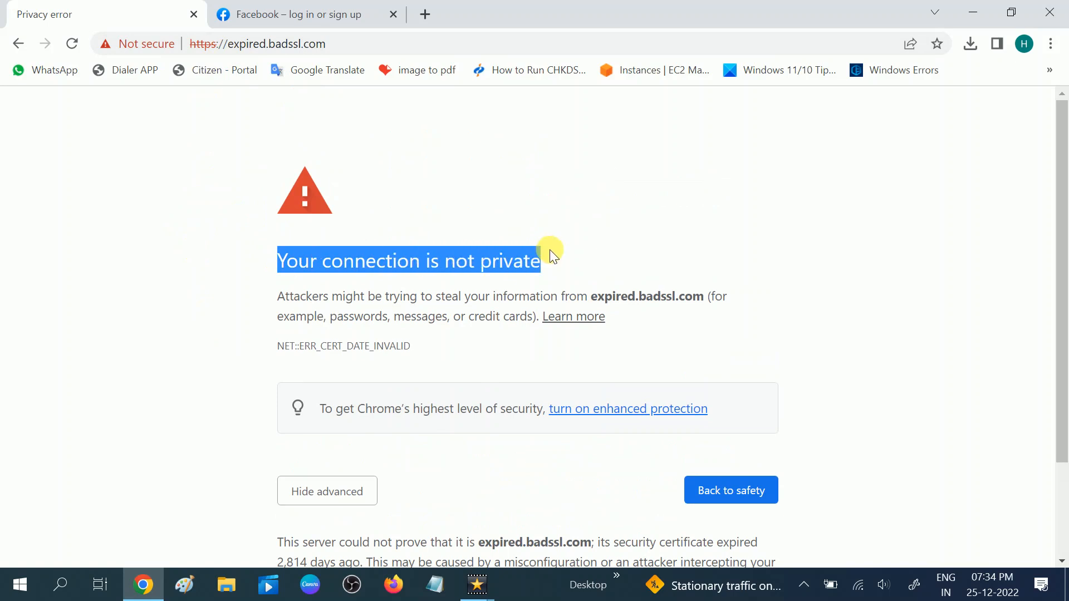
pyautogui.click(553, 270)
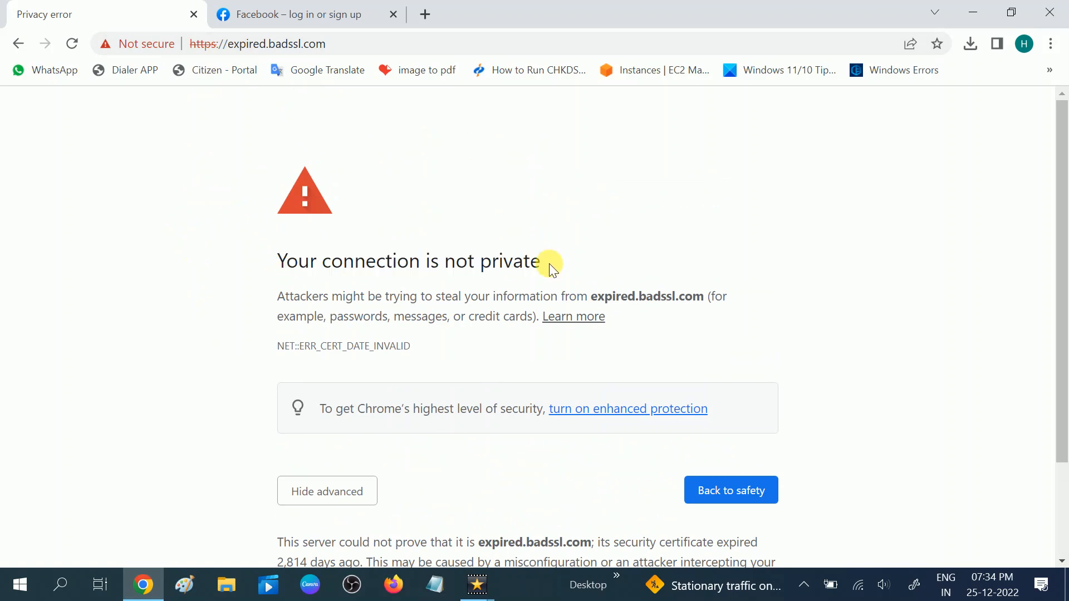
pyautogui.moveTo(546, 269); pyautogui.dragTo(285, 269)
pyautogui.click(374, 218)
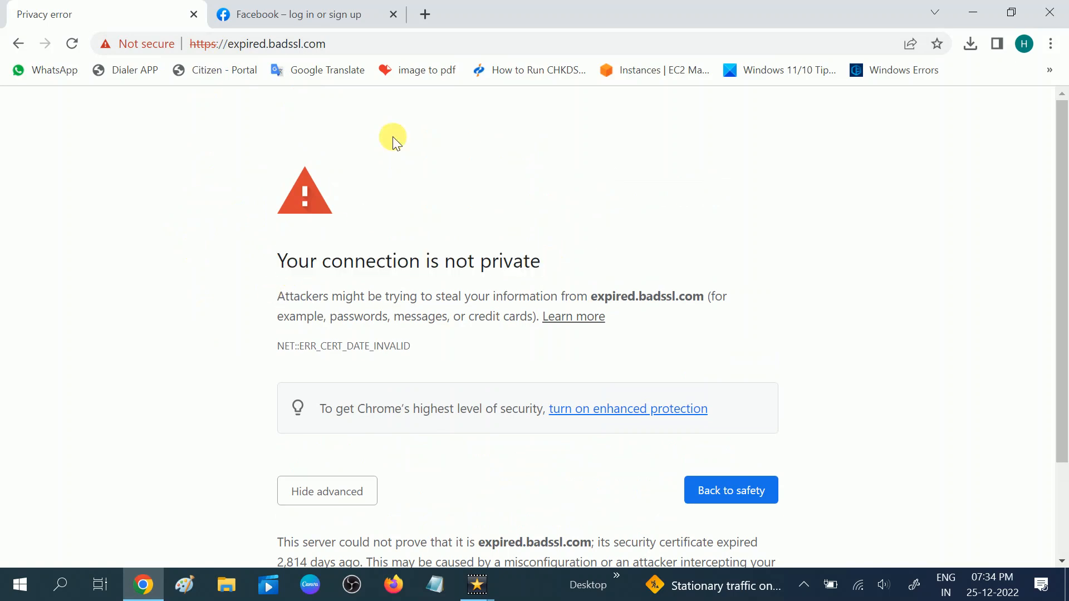
# Open the full browsing history in a new tab and bring up its Clear browsing data options.
pyautogui.click(430, 15)
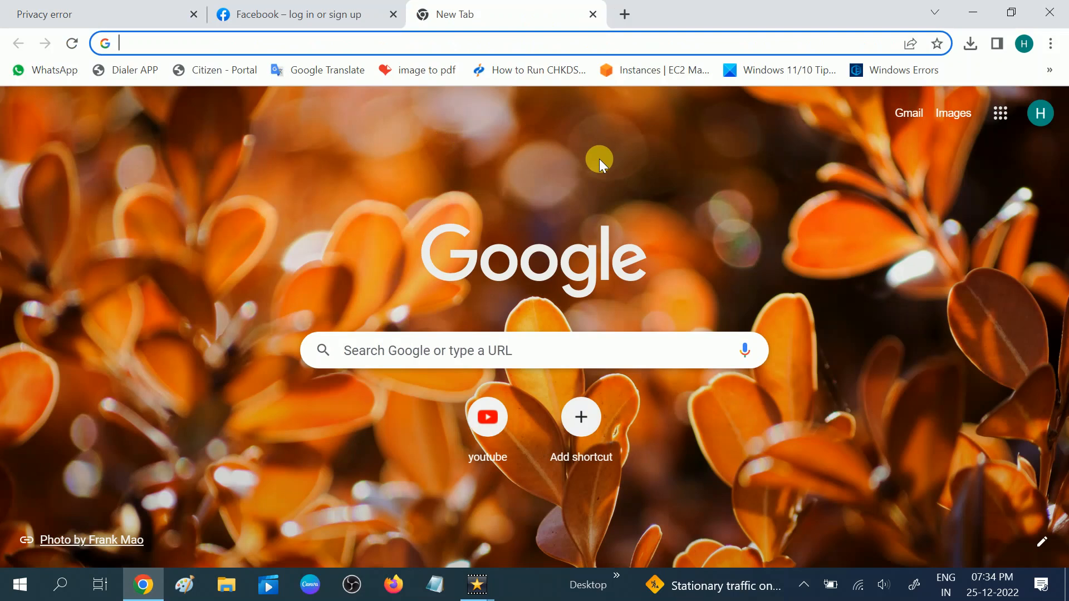
pyautogui.click(1052, 48)
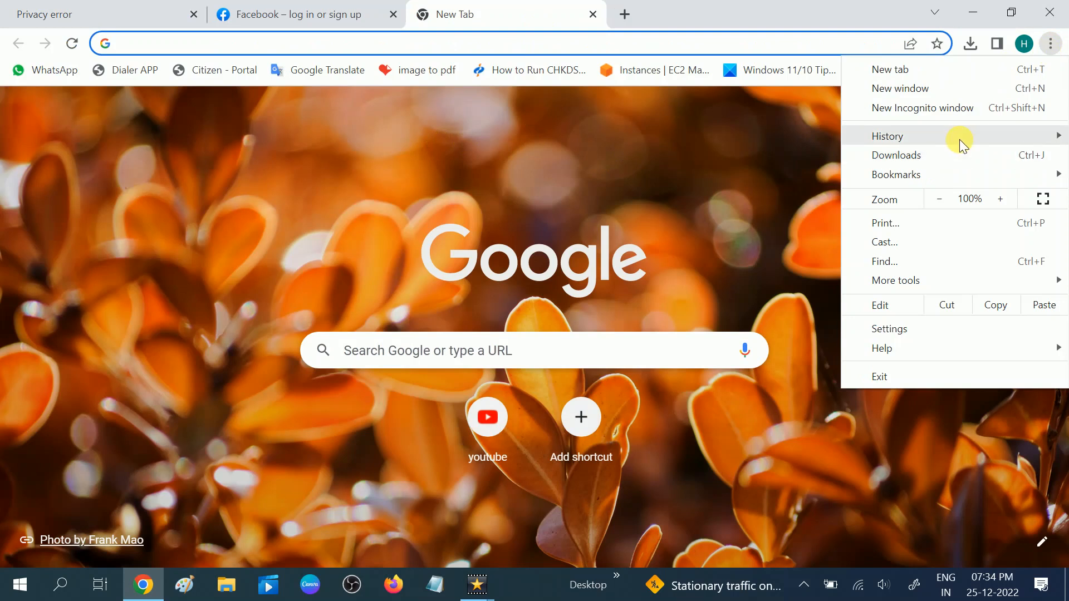
pyautogui.moveTo(959, 142)
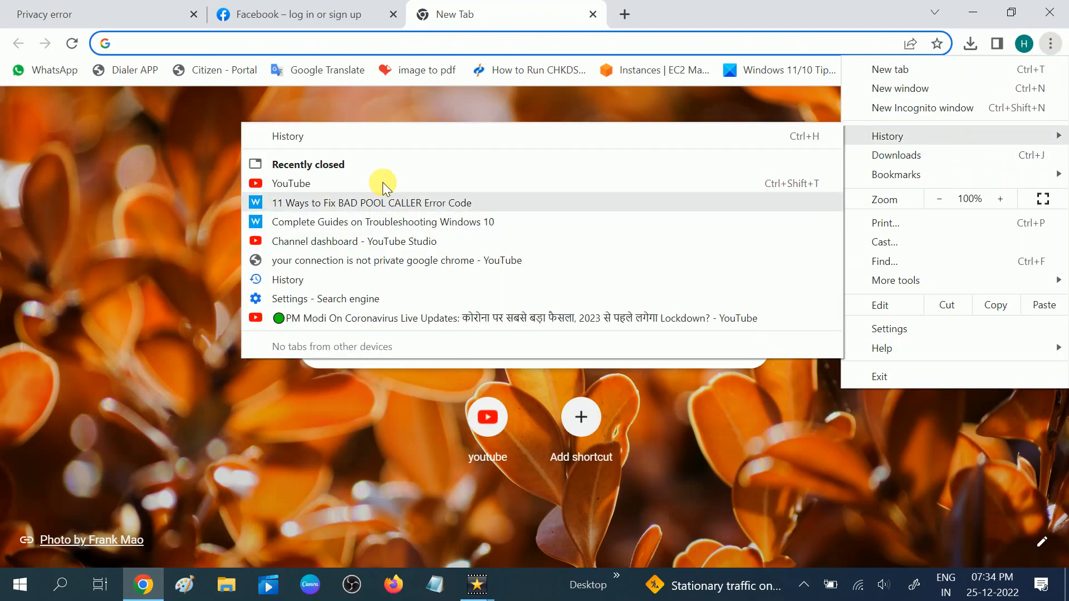
pyautogui.click(365, 138)
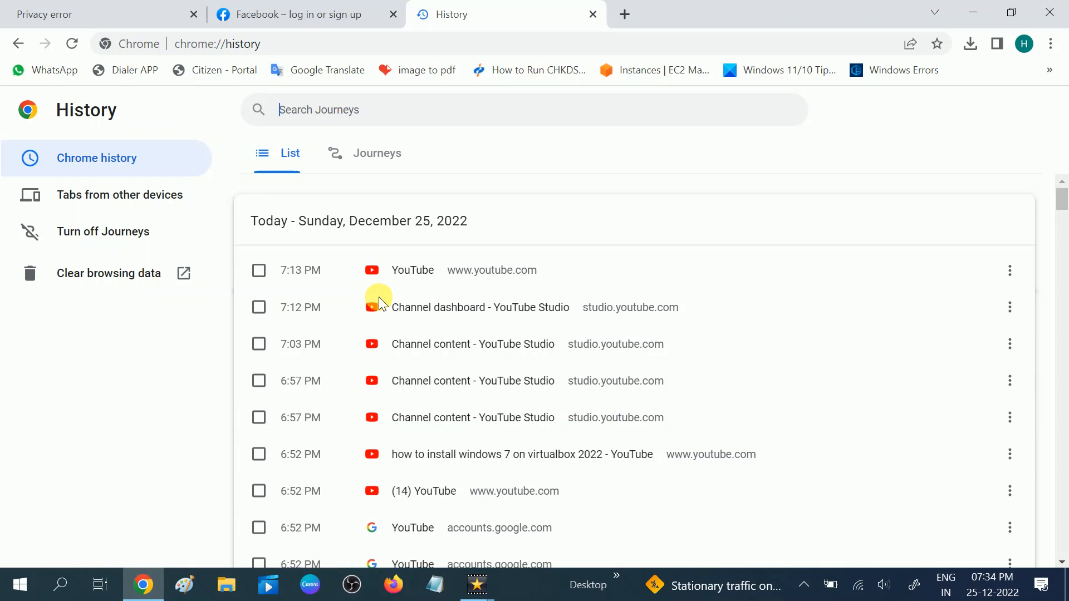
pyautogui.click(117, 285)
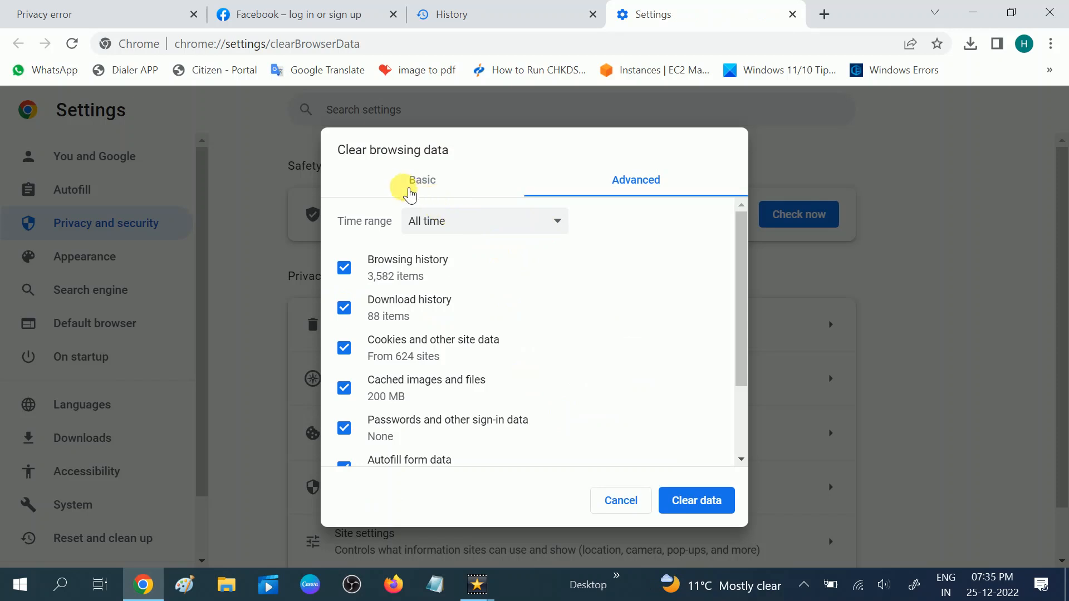
# Choose All time as the time range in the basic options for clearing browsing data.
pyautogui.click(413, 189)
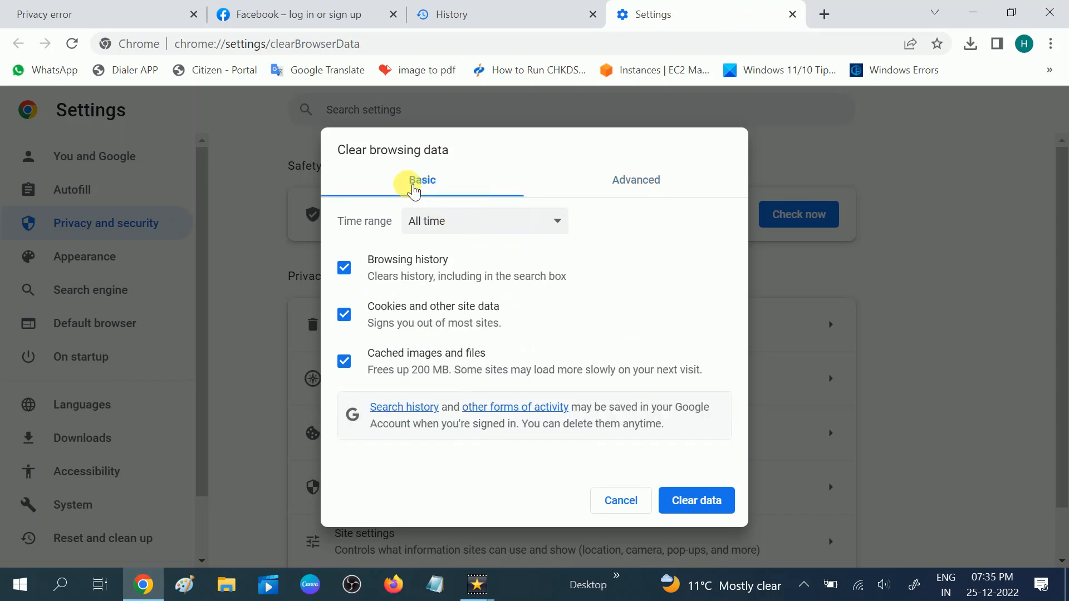
pyautogui.click(422, 221)
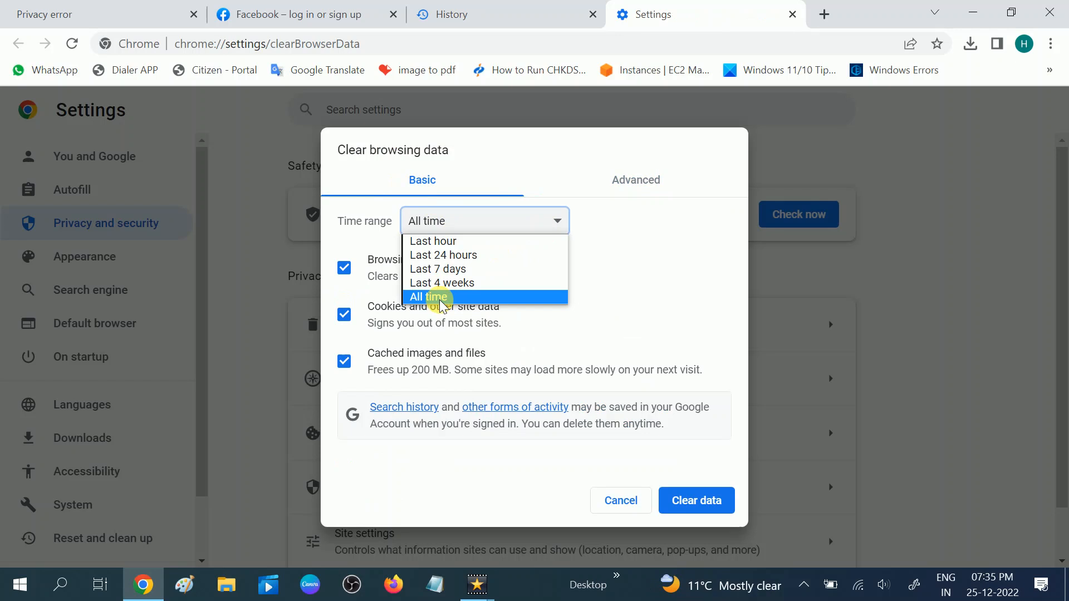
pyautogui.click(440, 297)
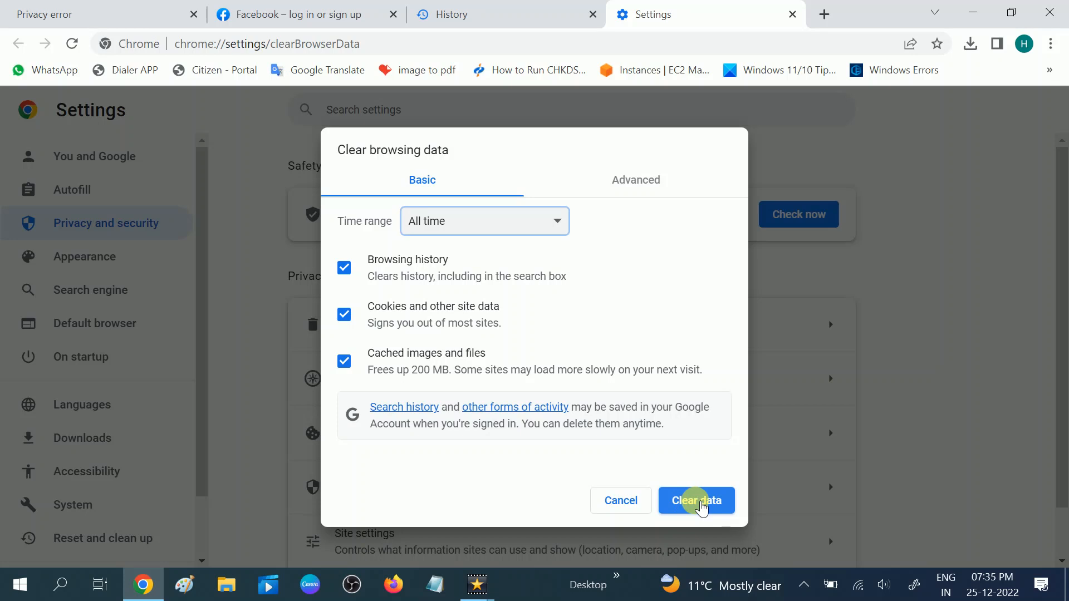
# Set the advanced clearing options to All time with passwords and other sign-in data excluded, and dismiss the dialog without clearing.
pyautogui.click(635, 184)
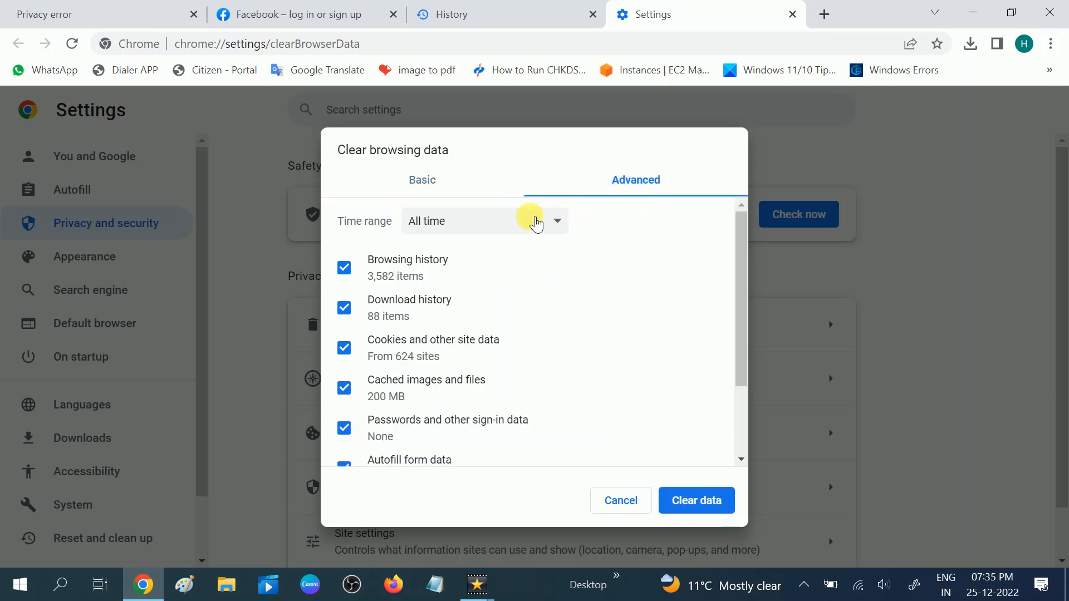
pyautogui.click(537, 223)
pyautogui.click(484, 297)
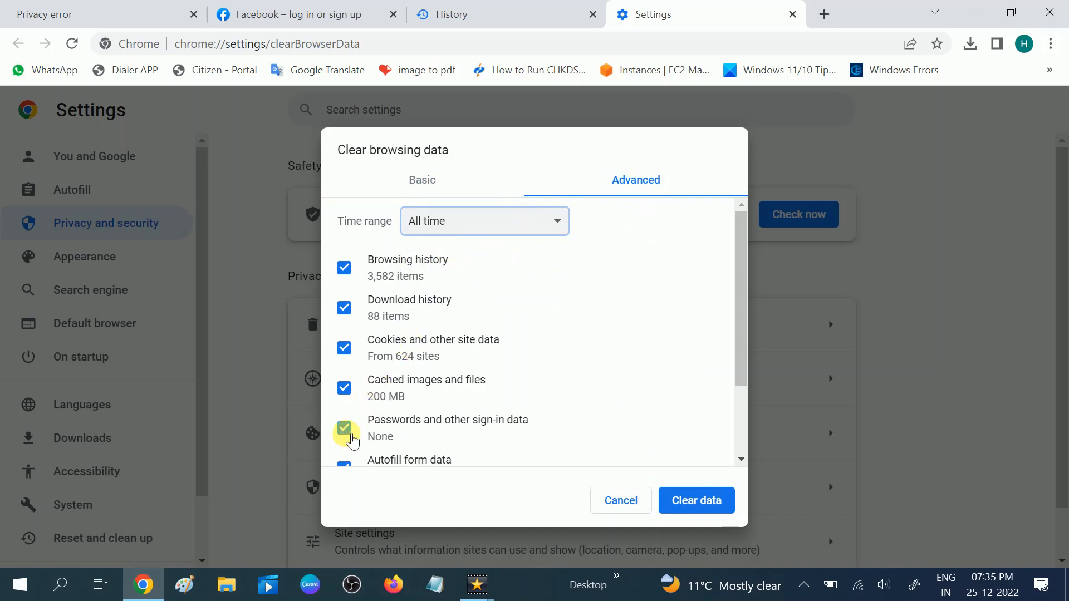
pyautogui.click(345, 428)
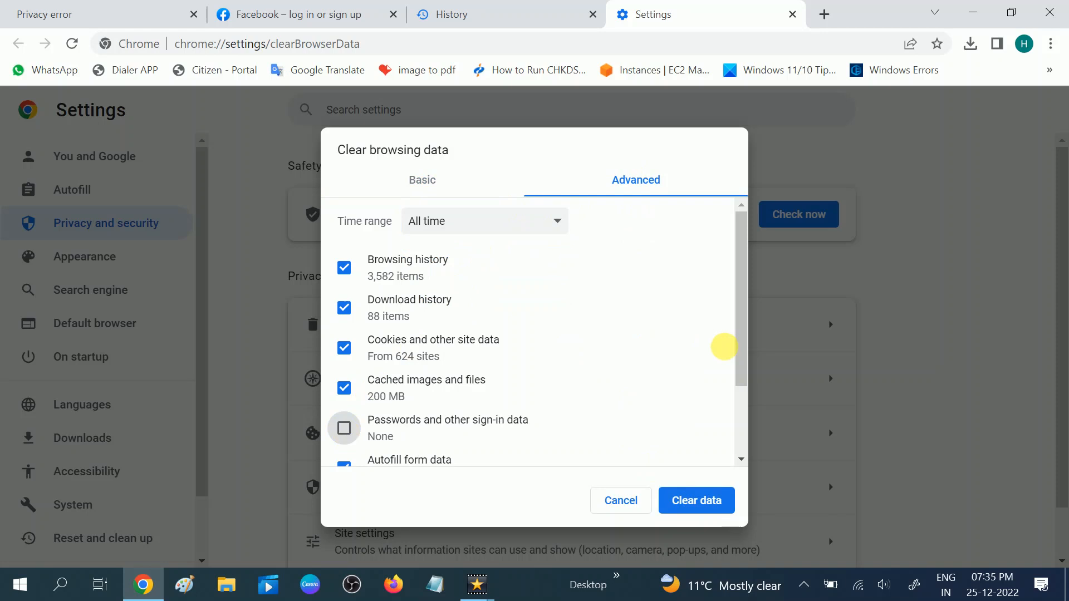
pyautogui.moveTo(738, 352); pyautogui.dragTo(737, 425)
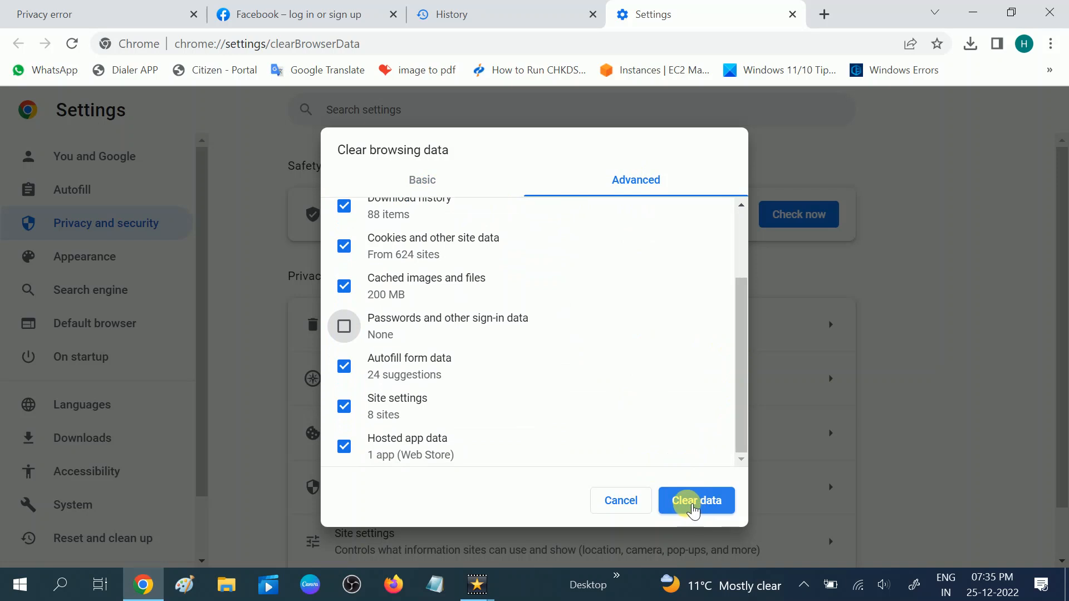
pyautogui.scroll(2, 506, 364)
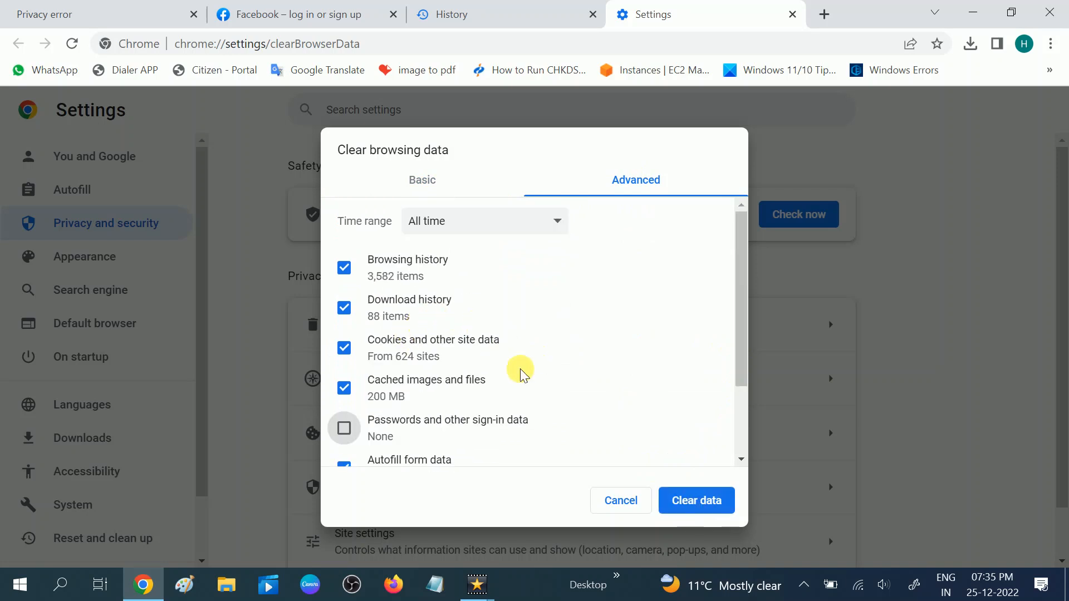
pyautogui.click(615, 500)
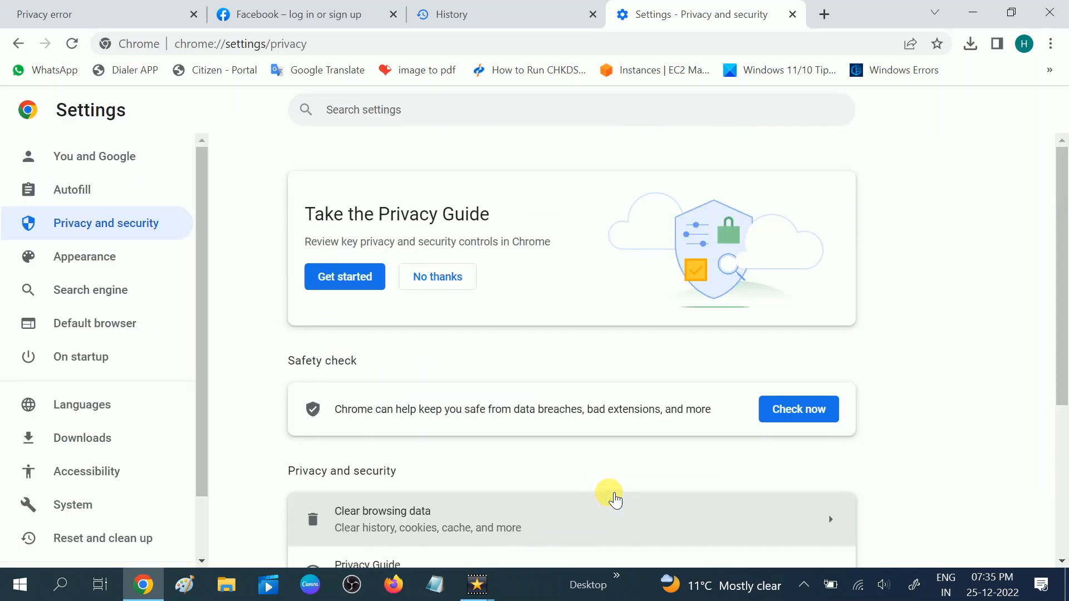
# Reopen Chrome from the desktop and reach its privacy settings through the history page, cancelling the browsing data dialog.
pyautogui.click(973, 13)
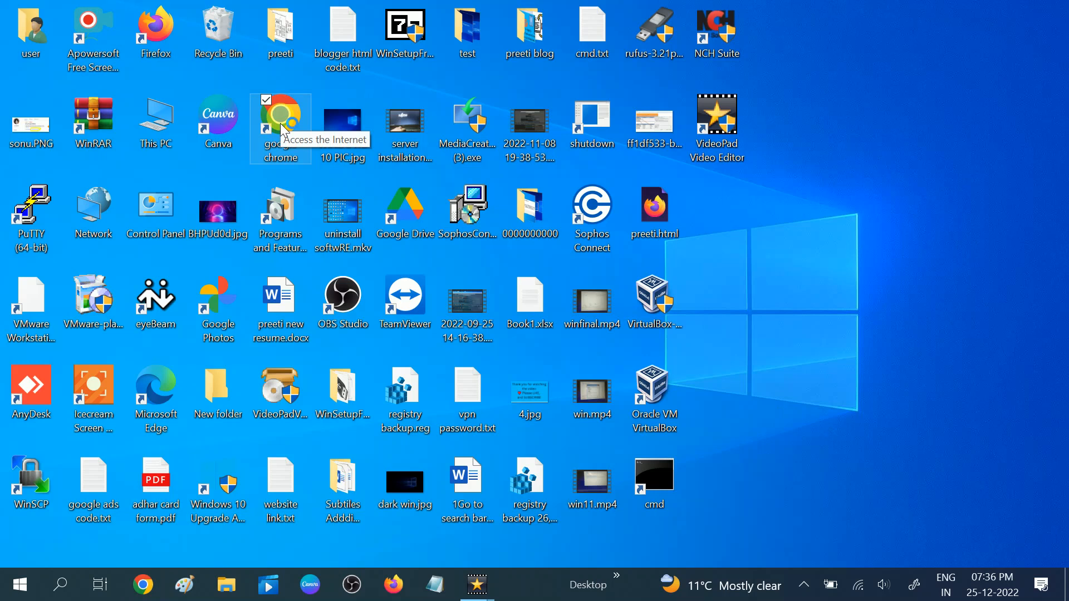
pyautogui.doubleClick(281, 120)
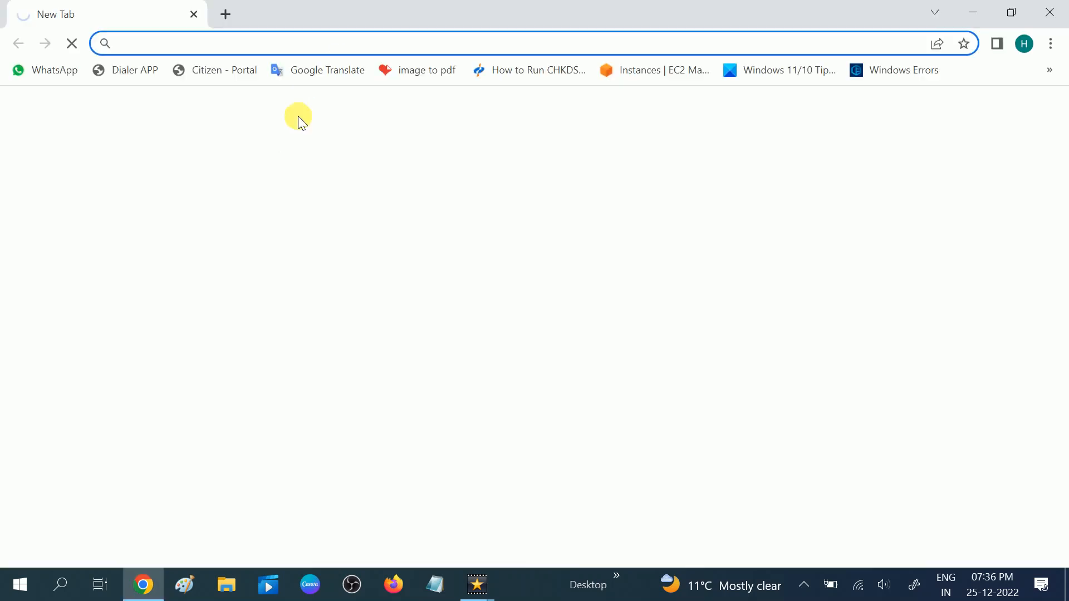
pyautogui.click(1051, 44)
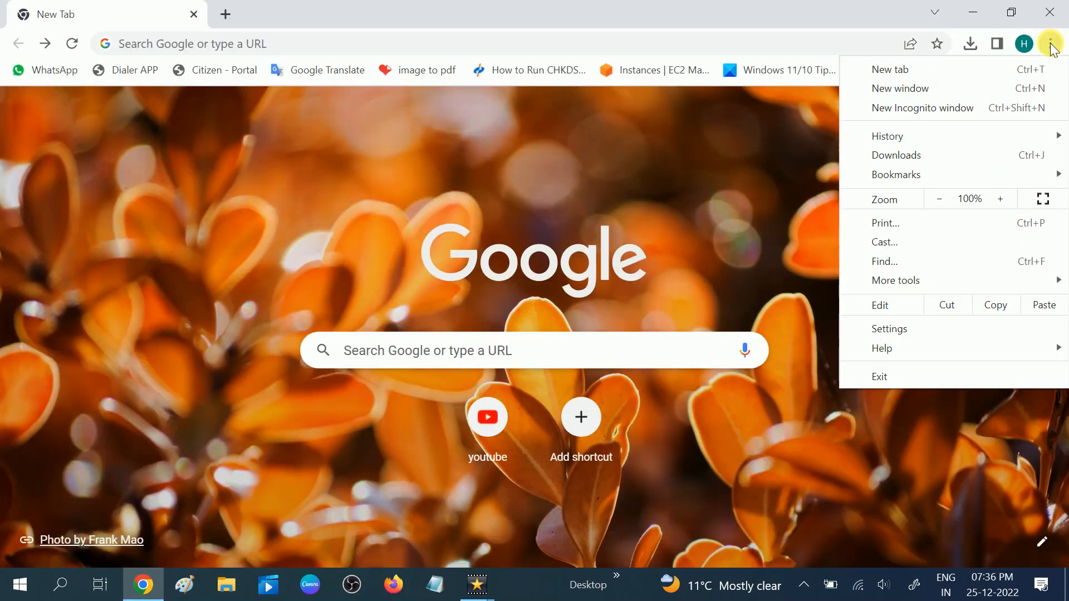
pyautogui.moveTo(964, 134)
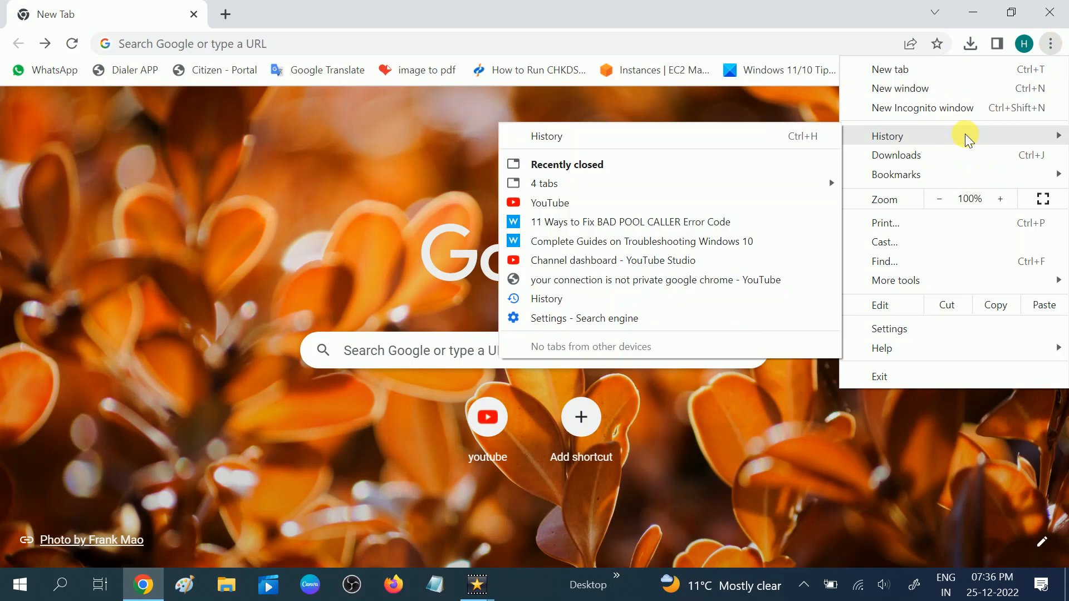
pyautogui.click(627, 139)
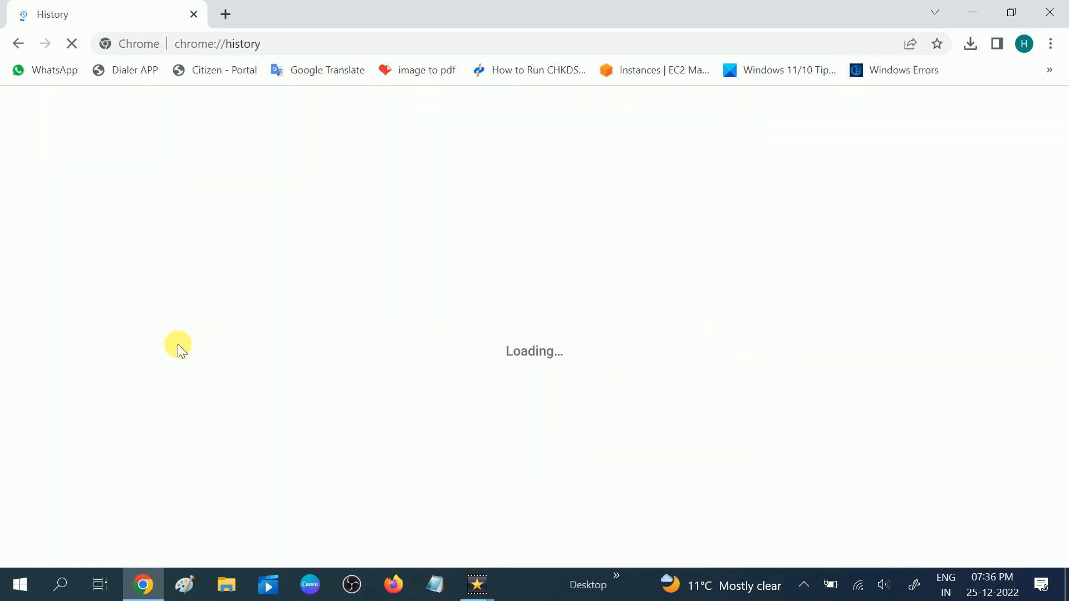
pyautogui.click(118, 276)
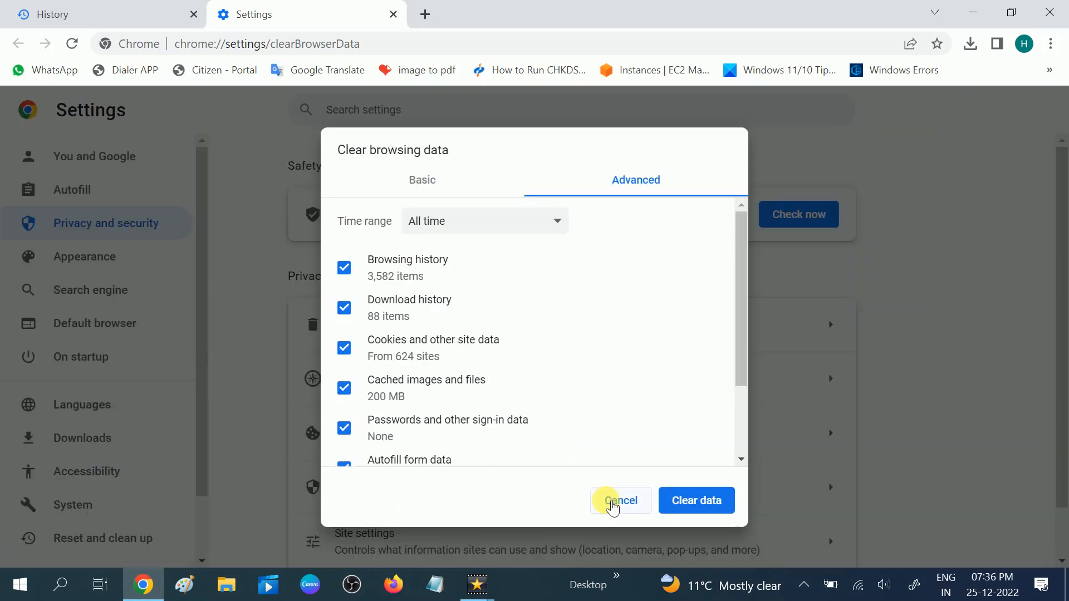
pyautogui.click(613, 500)
# Check Chrome for updates on its About page, answering the system permission request, and close the browser.
pyautogui.moveTo(203, 389); pyautogui.dragTo(208, 489)
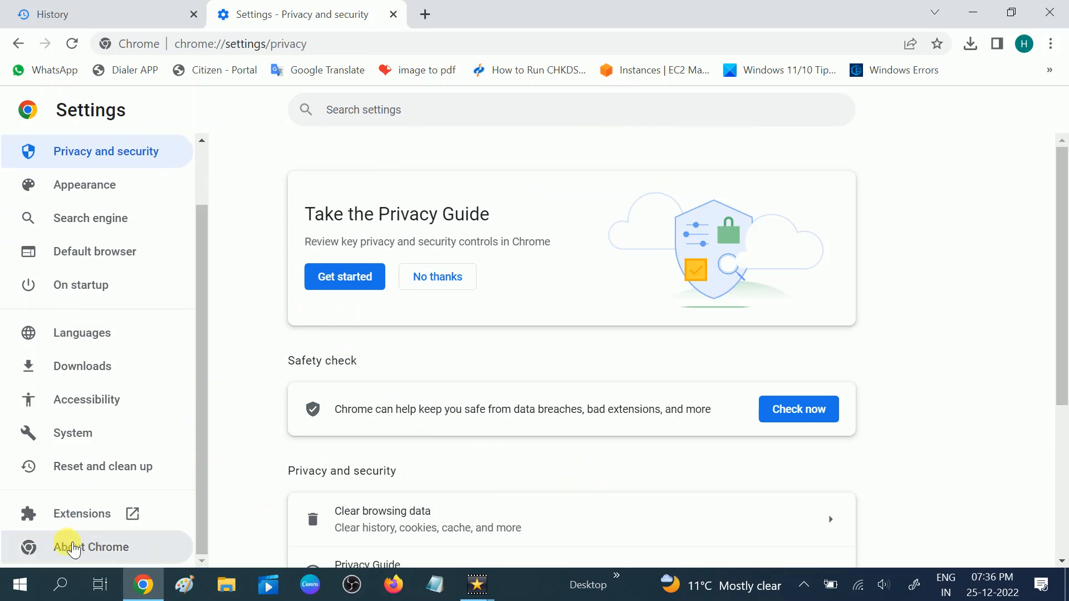
pyautogui.click(83, 550)
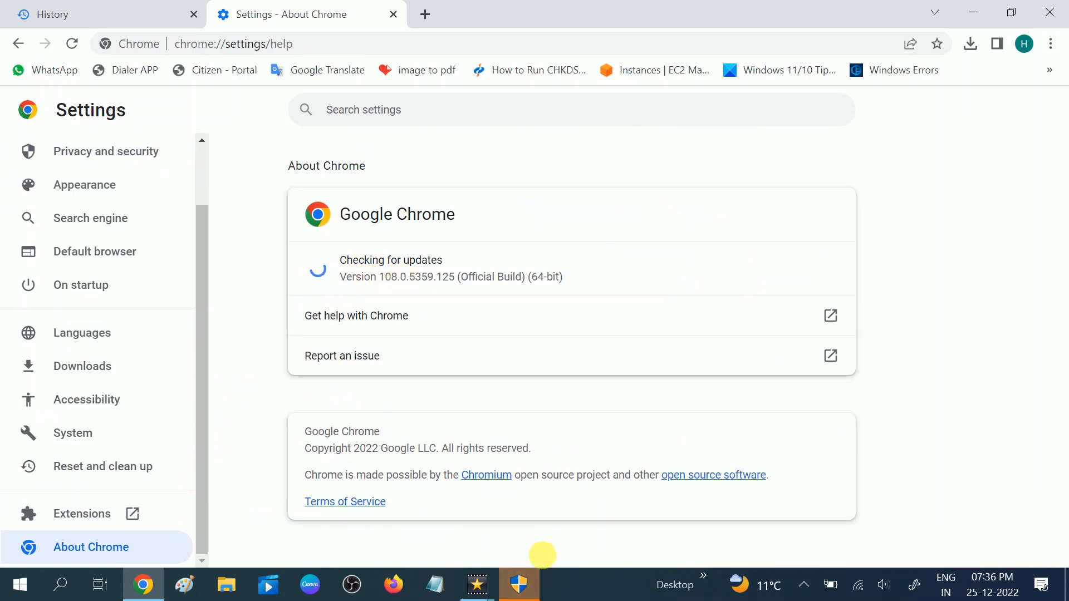
pyautogui.click(532, 580)
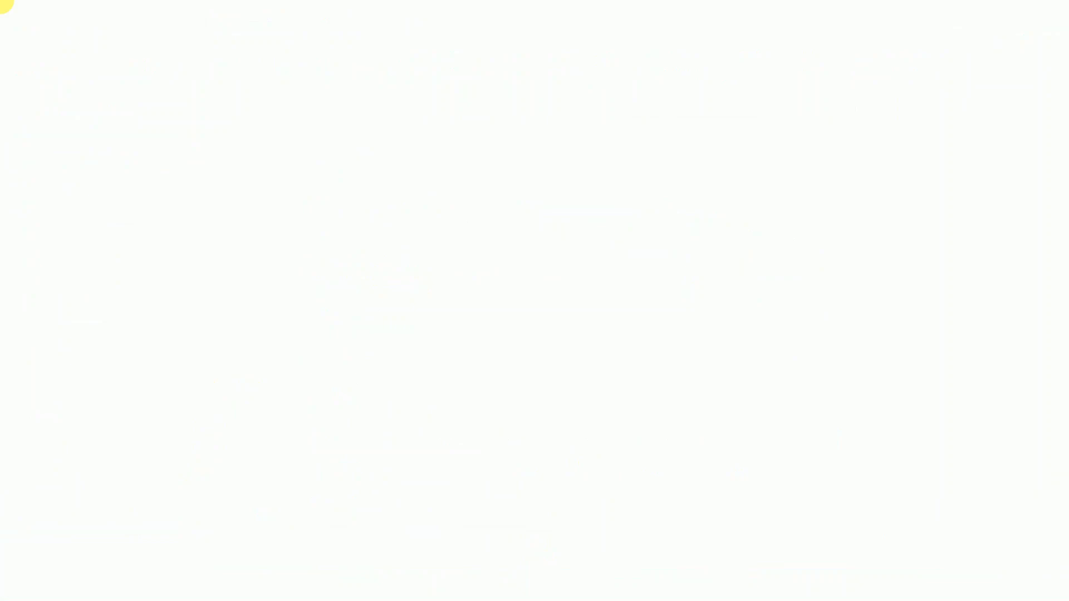
pyautogui.click(486, 414)
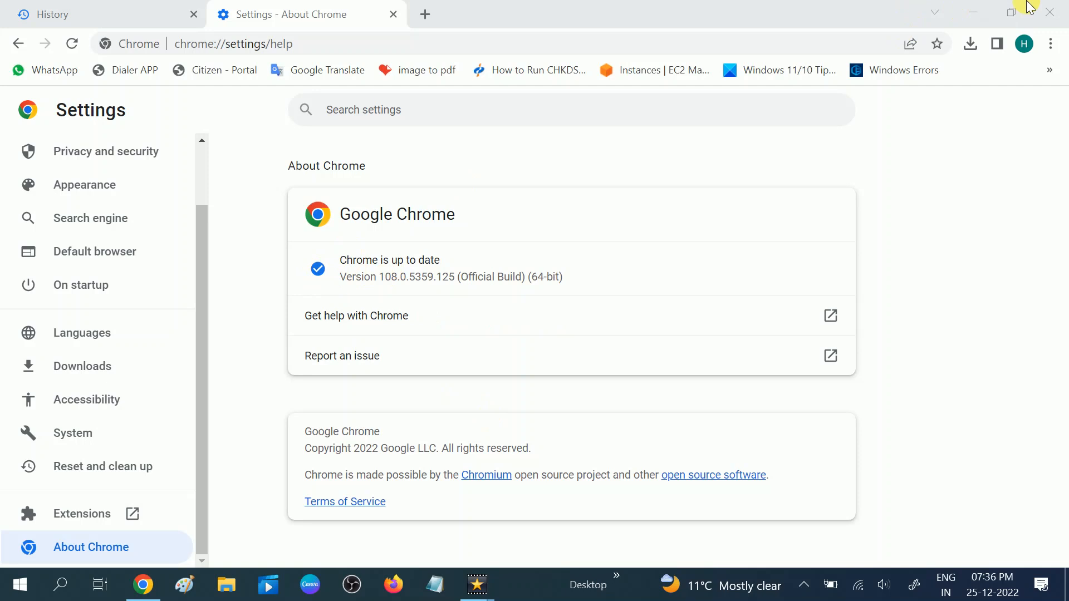
pyautogui.click(1049, 10)
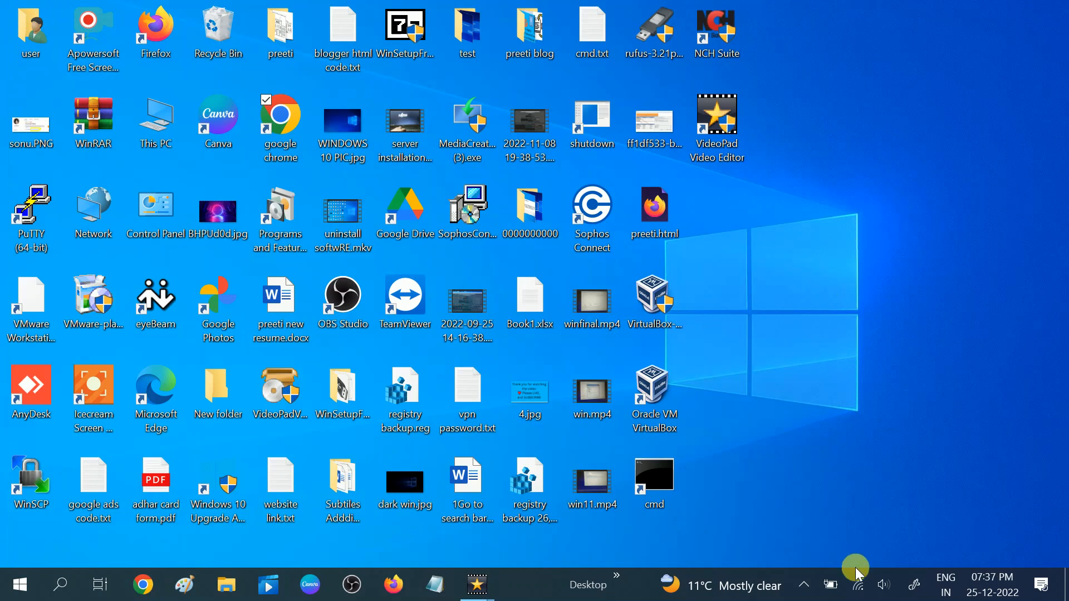
# Open the properties of the Wi-Fi adapter through the adapter options in the Network & Internet settings.
pyautogui.click(858, 586)
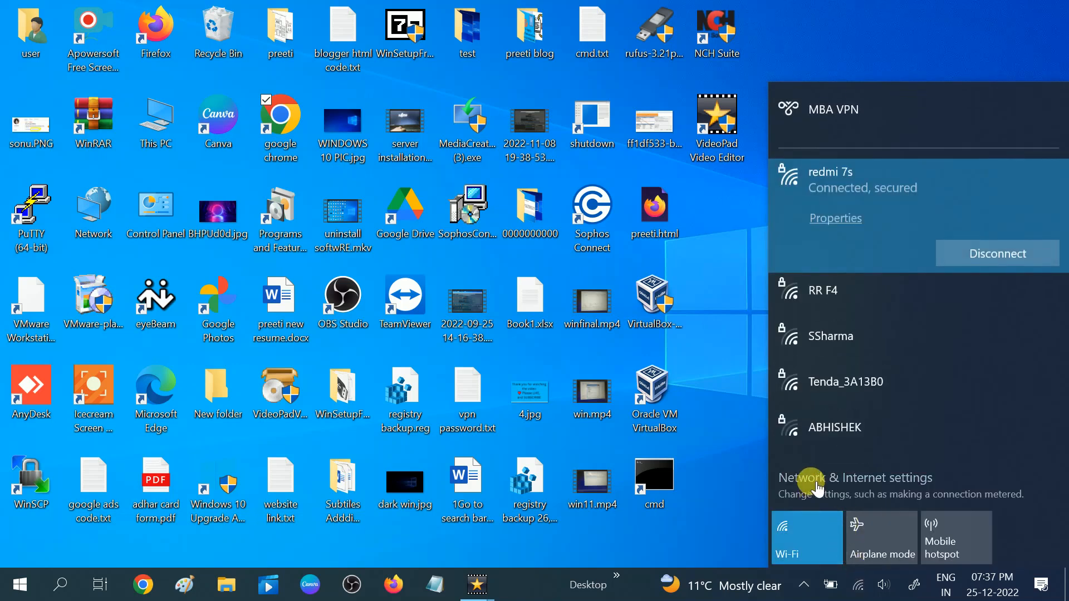
pyautogui.click(855, 484)
pyautogui.scroll(-4, 531, 399)
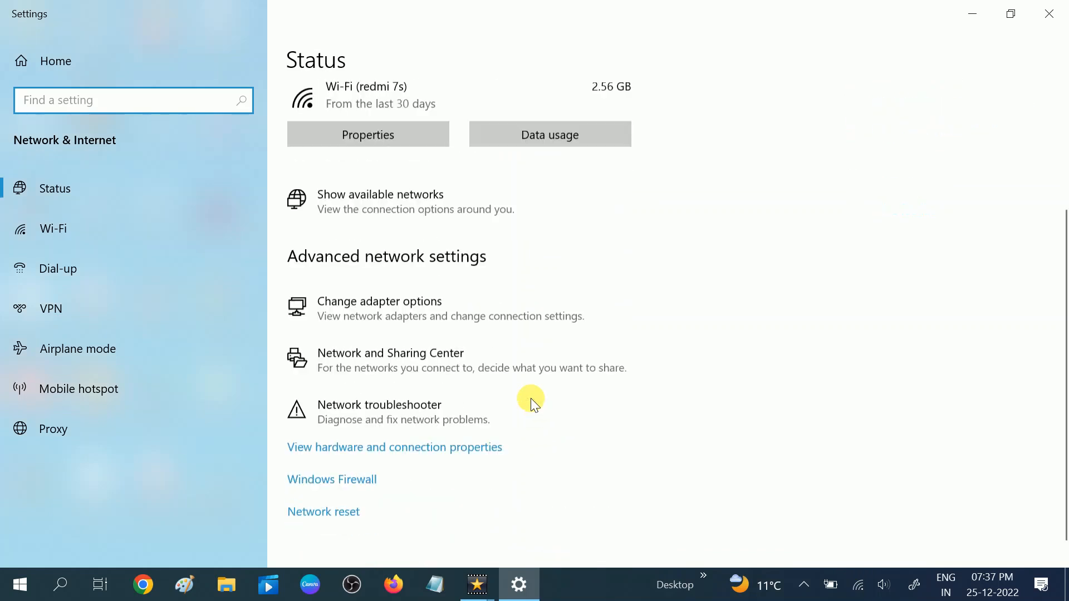
pyautogui.click(396, 298)
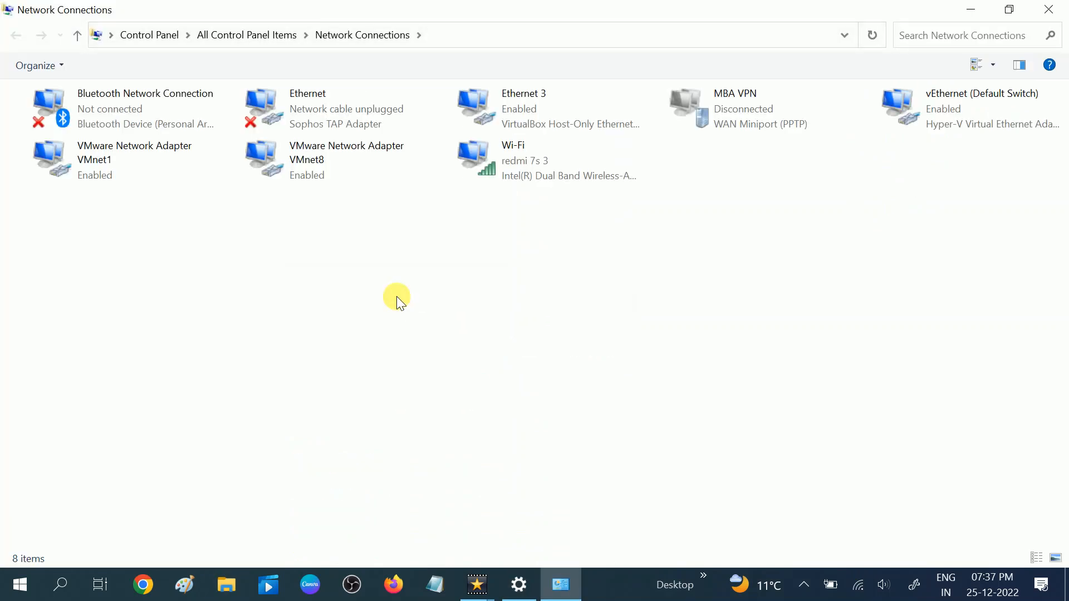
pyautogui.click(537, 168)
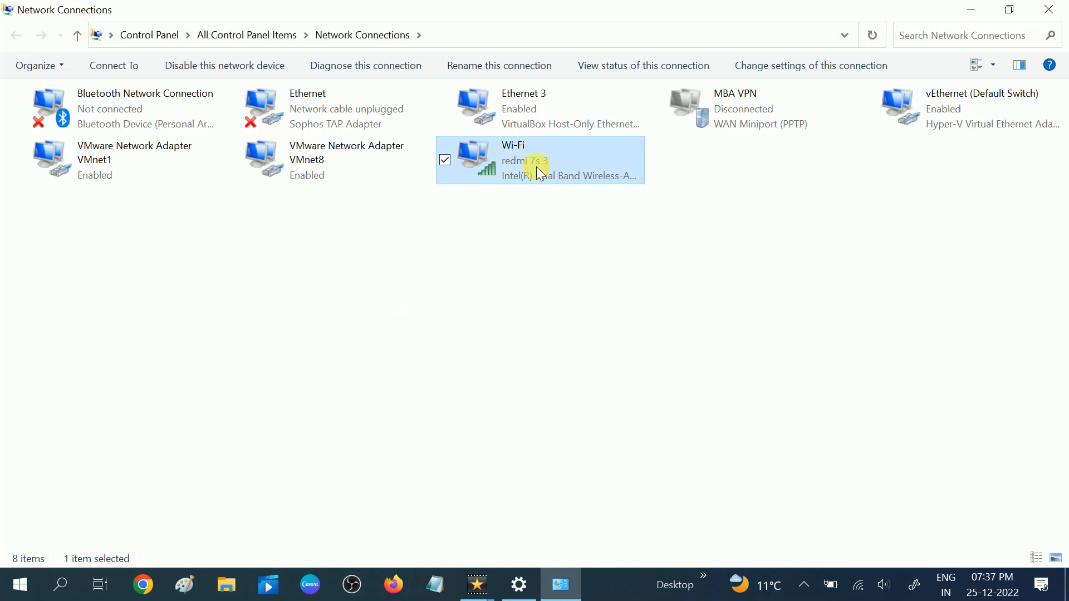
pyautogui.rightClick(537, 168)
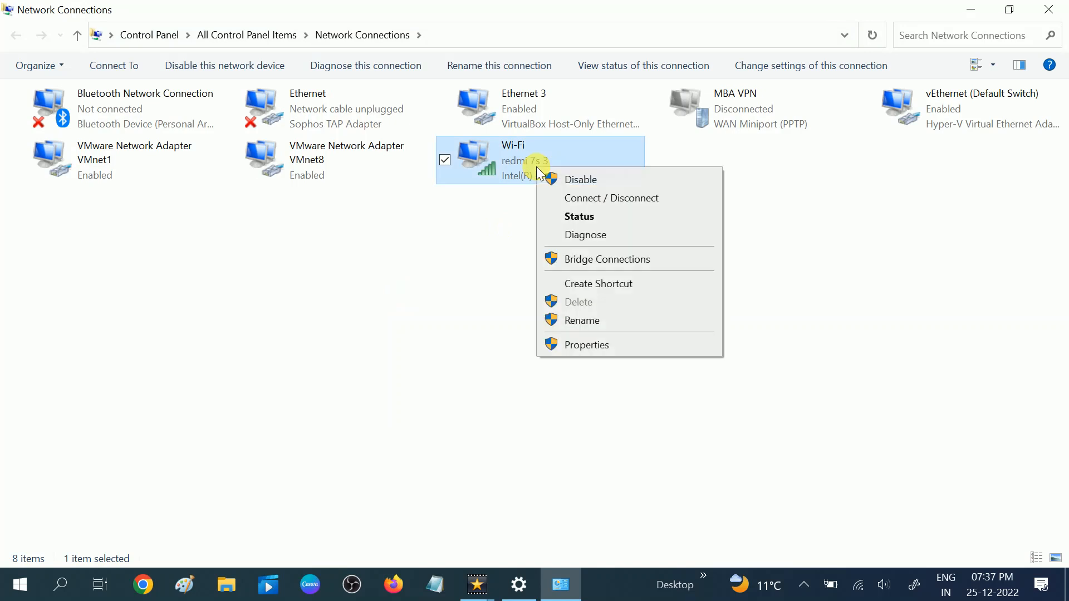
pyautogui.click(581, 346)
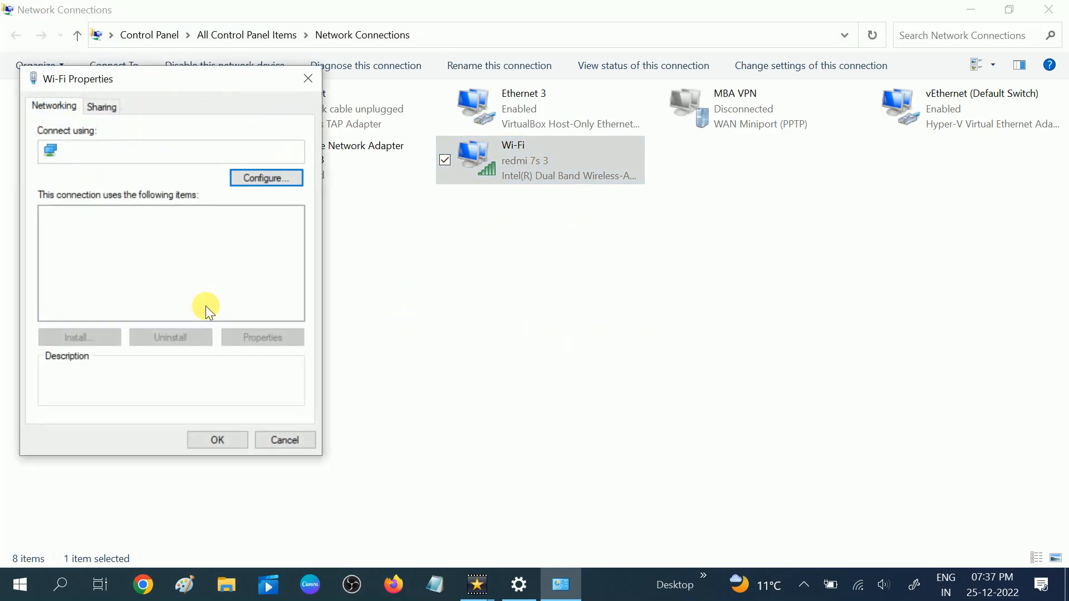
# Open the Internet Protocol Version 4 (TCP/IPv4) properties of the Wi-Fi connection.
pyautogui.moveTo(179, 78); pyautogui.dragTo(458, 101)
pyautogui.moveTo(570, 272); pyautogui.dragTo(573, 299)
pyautogui.click(433, 251)
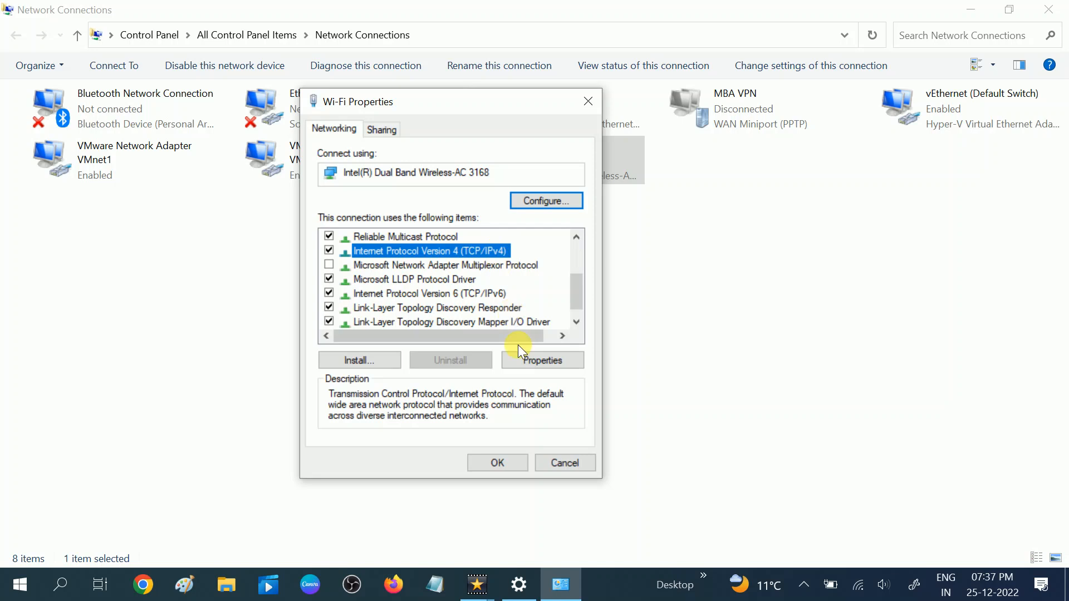
pyautogui.click(538, 360)
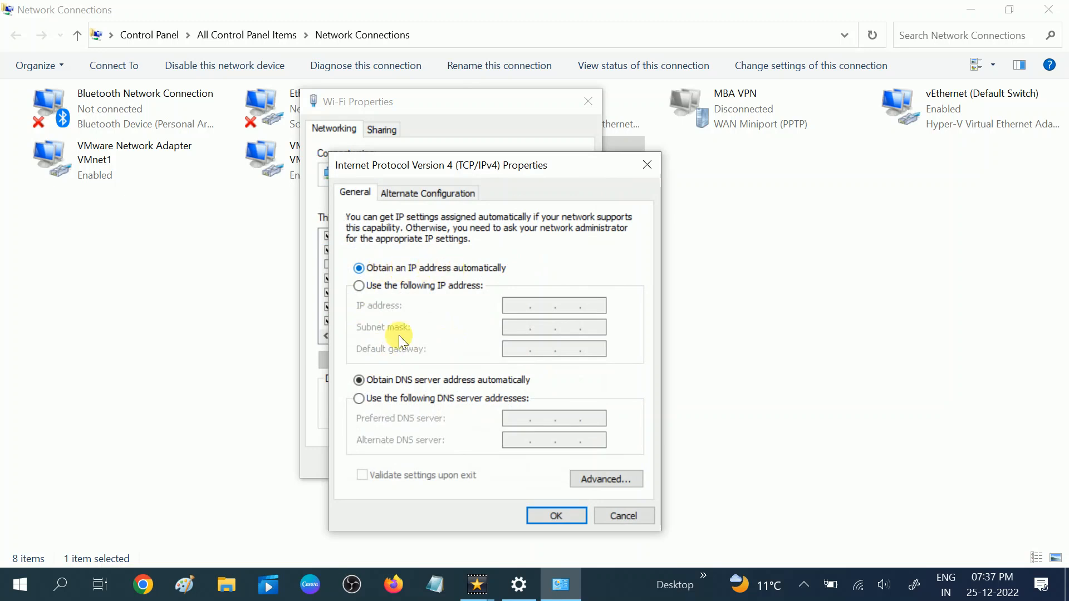
# Set the preferred DNS server to 8.8.8.8 and the alternate to 8.8.4.4, and confirm the Wi-Fi properties.
pyautogui.click(361, 396)
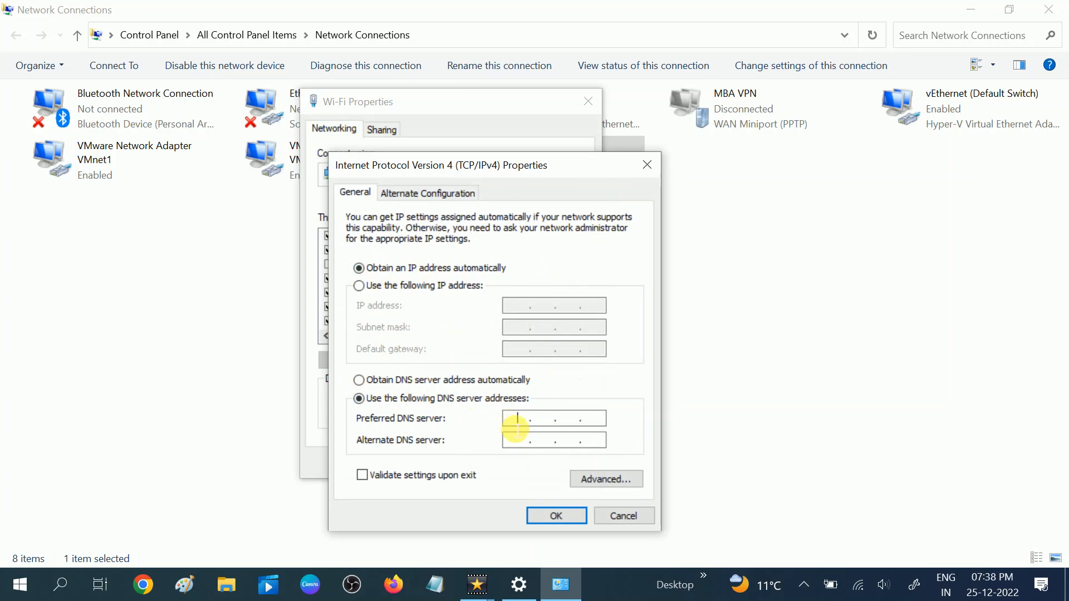
pyautogui.write('8.8.')
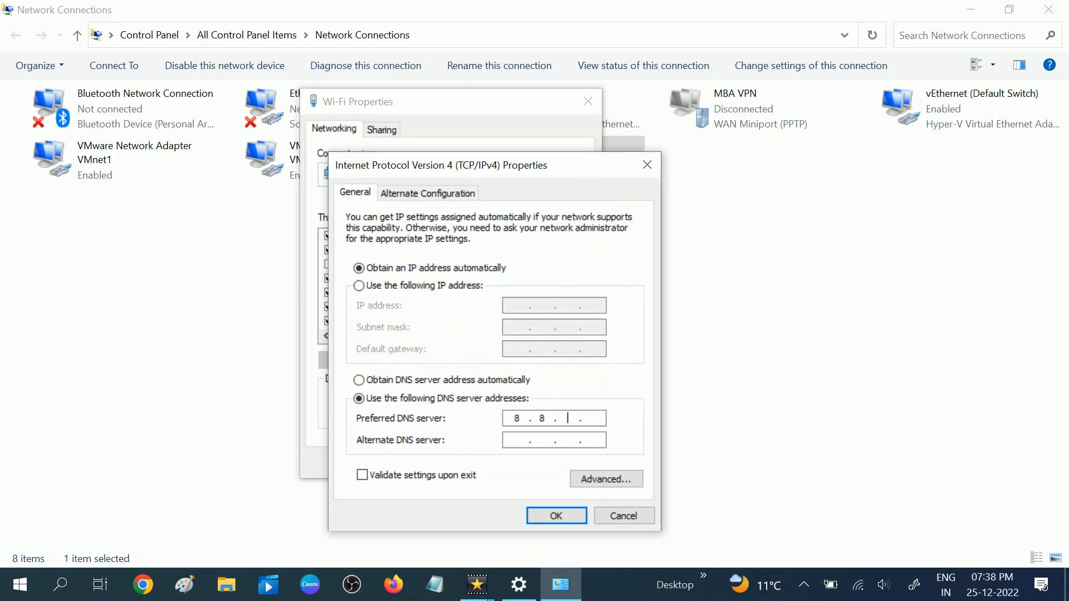
pyautogui.write('8.8')
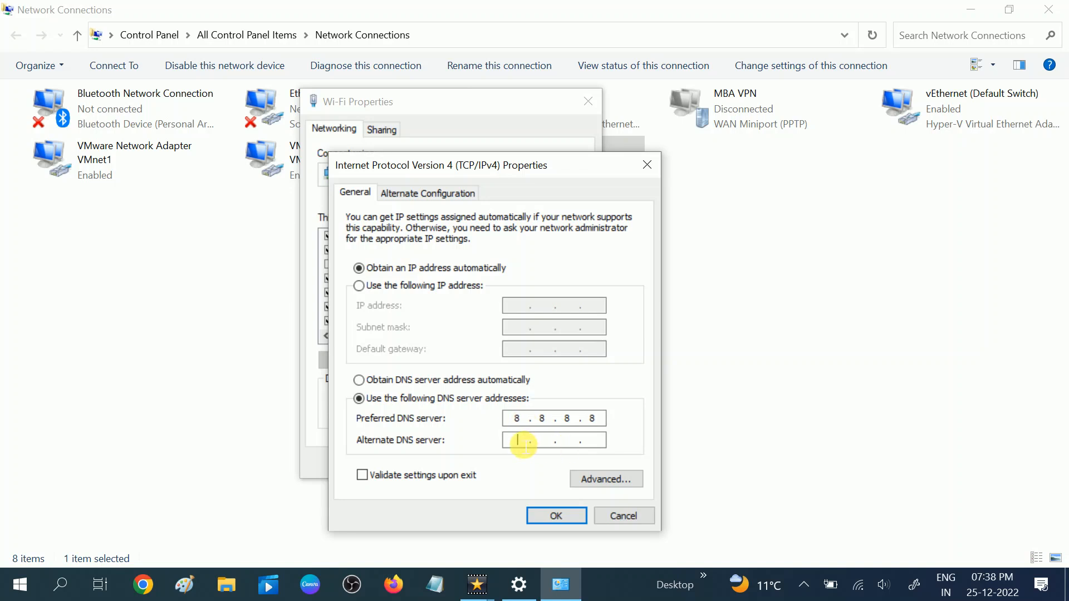
pyautogui.write('8.8.4.4')
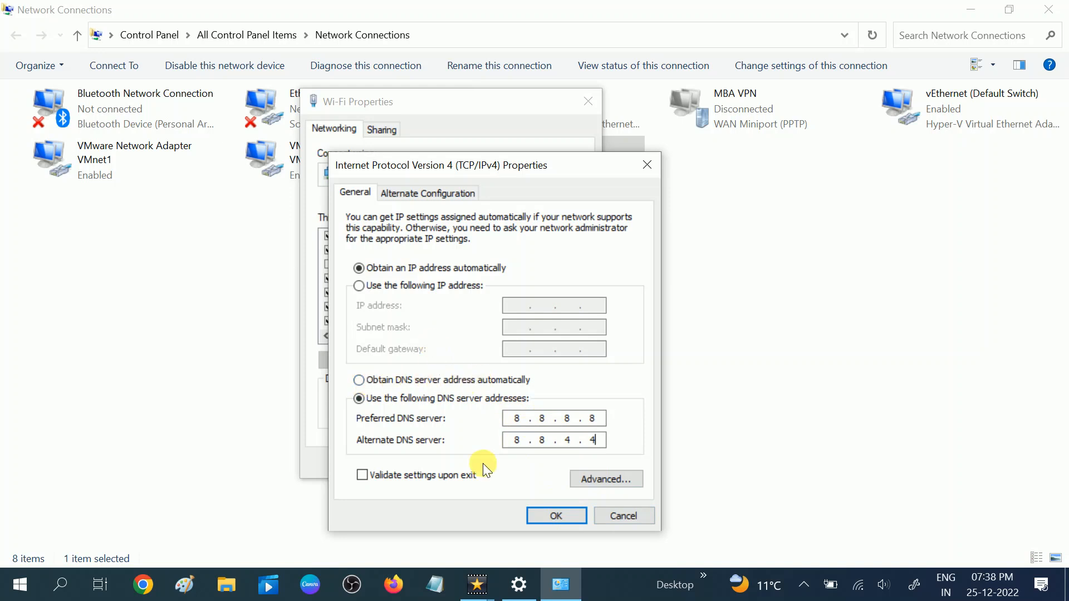
pyautogui.click(553, 515)
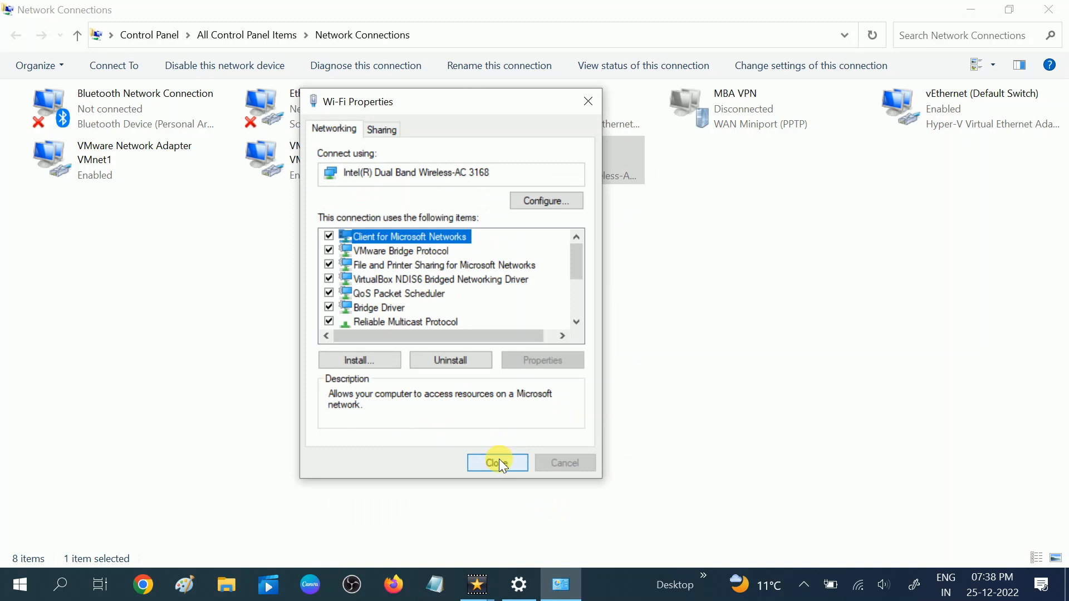
pyautogui.click(499, 460)
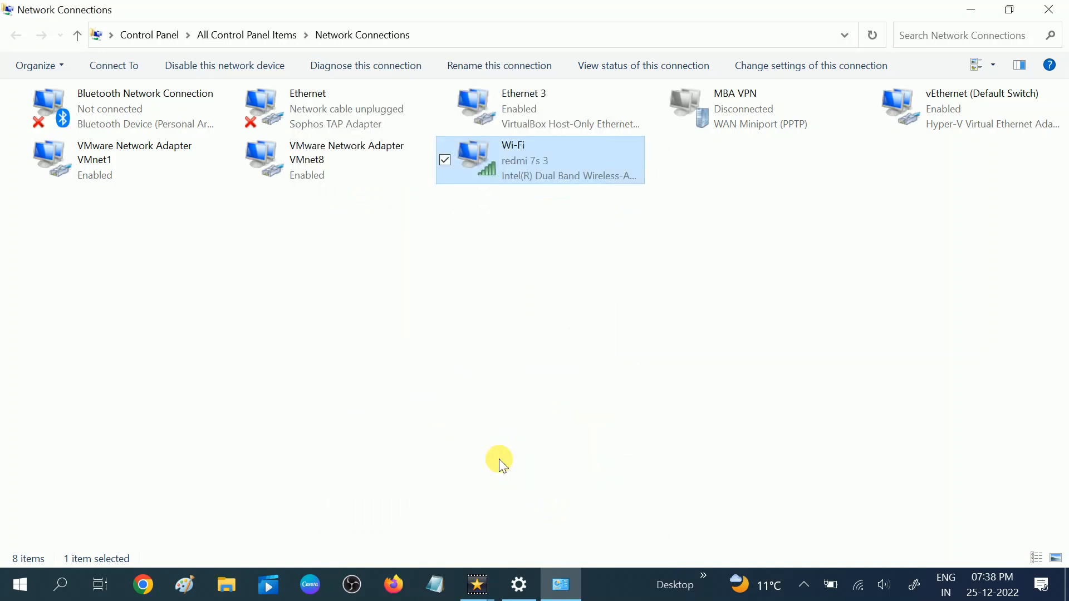
# Close the Network Connections and Settings windows and refresh the desktop.
pyautogui.click(1049, 7)
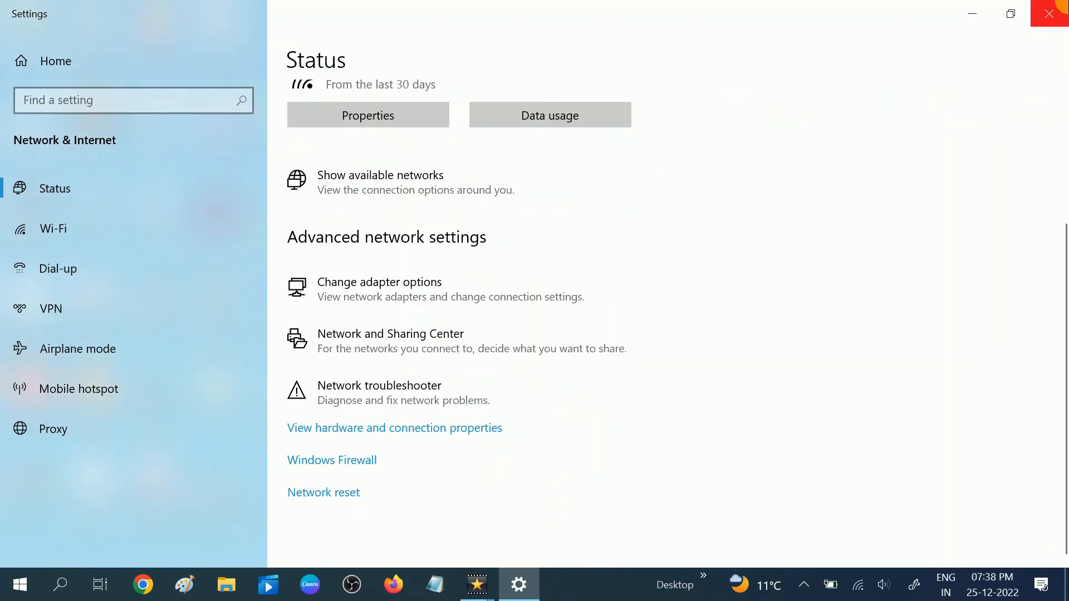
pyautogui.click(1061, 4)
pyautogui.rightClick(933, 105)
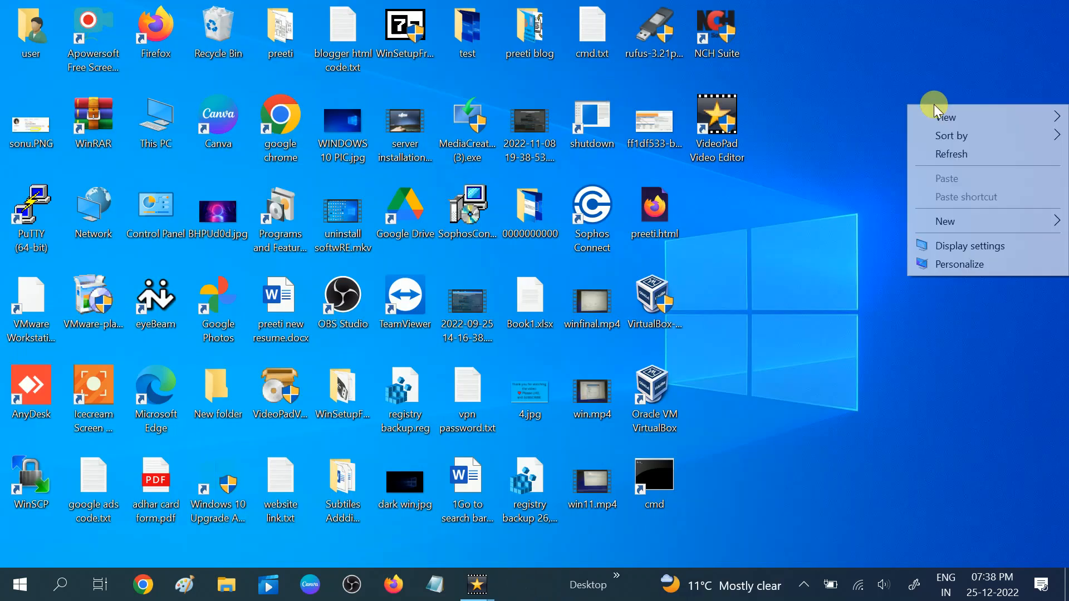
pyautogui.click(947, 150)
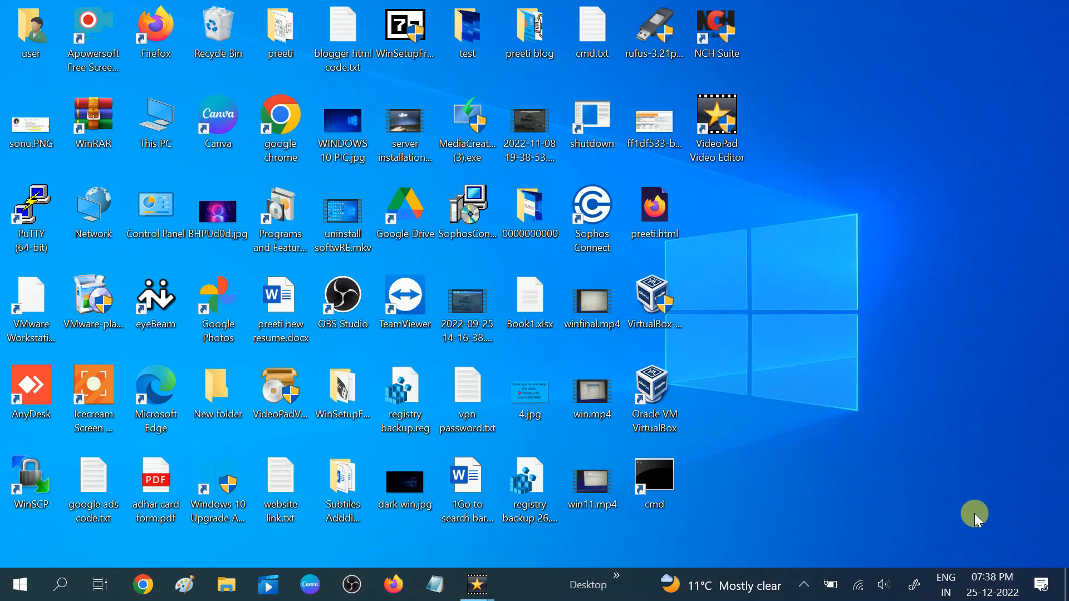
# Open the Windows Date & time settings and review the automatic time, clock synchronization and time zone options.
pyautogui.moveTo(988, 584)
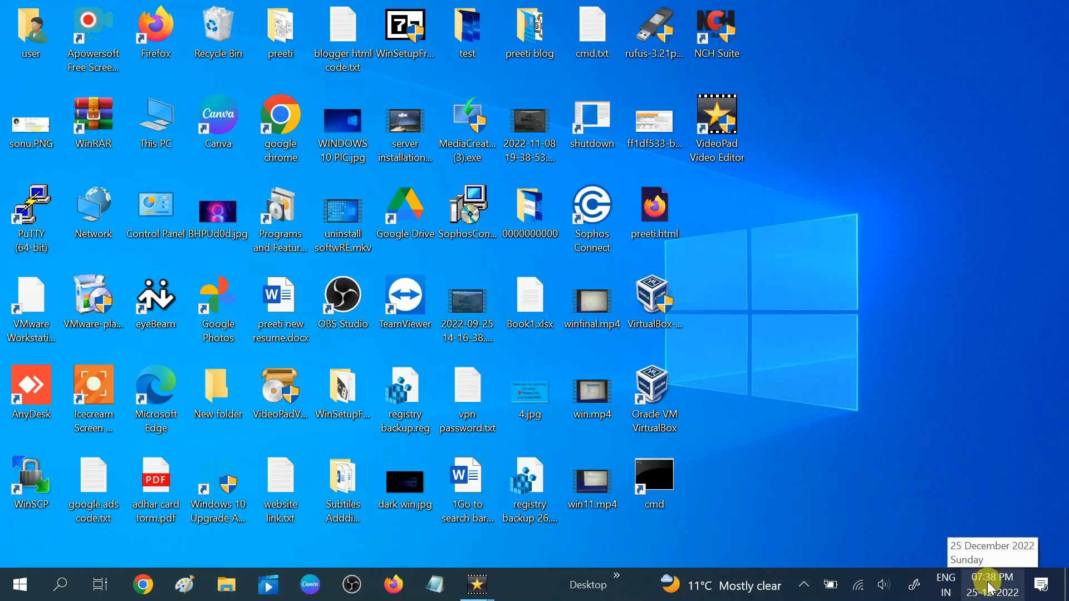
pyautogui.rightClick(987, 588)
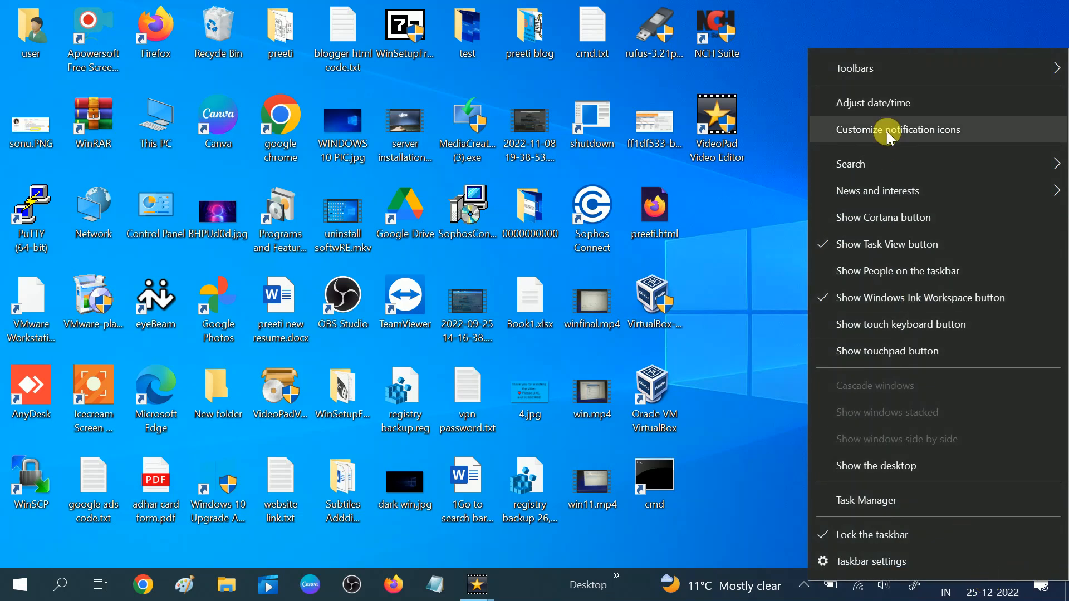
pyautogui.click(891, 111)
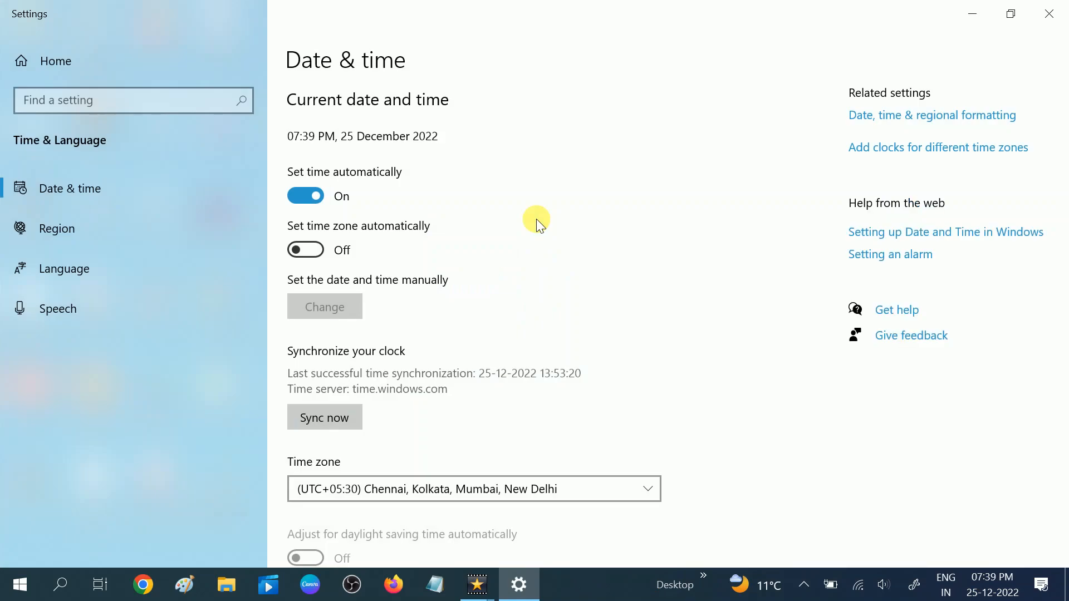
pyautogui.scroll(-3, 561, 333)
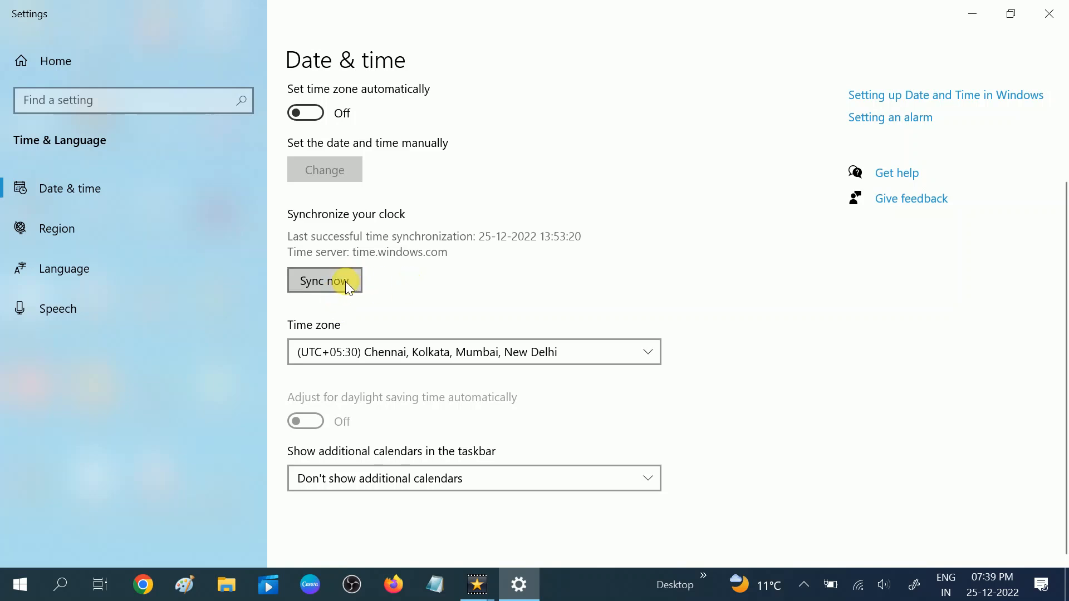
pyautogui.scroll(3, 377, 290)
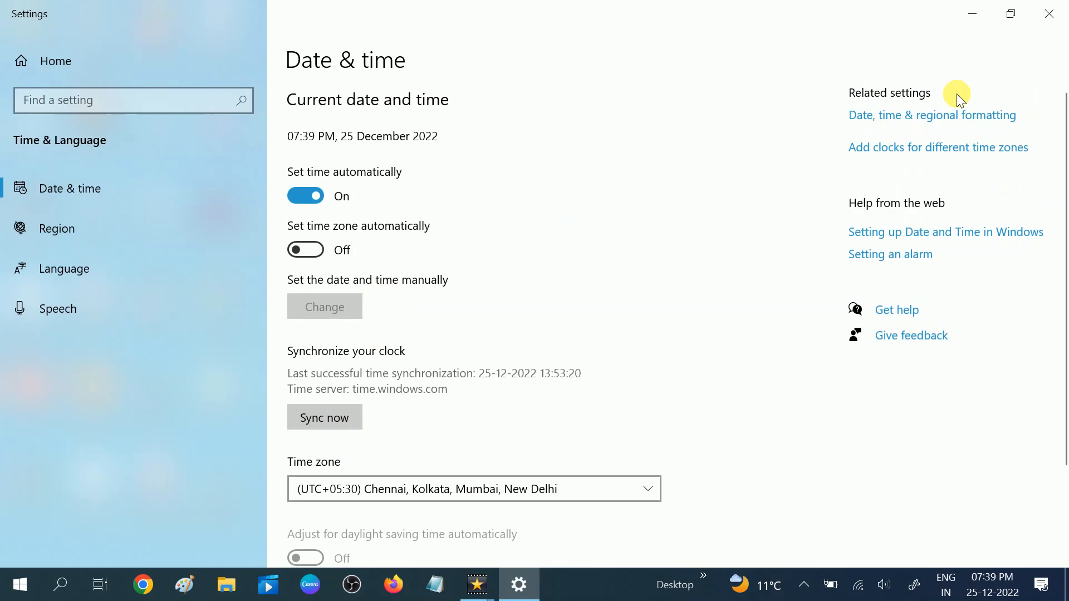
# Open the Control Panel Date and Time dialog through the regional settings and start changing the date and time.
pyautogui.click(902, 116)
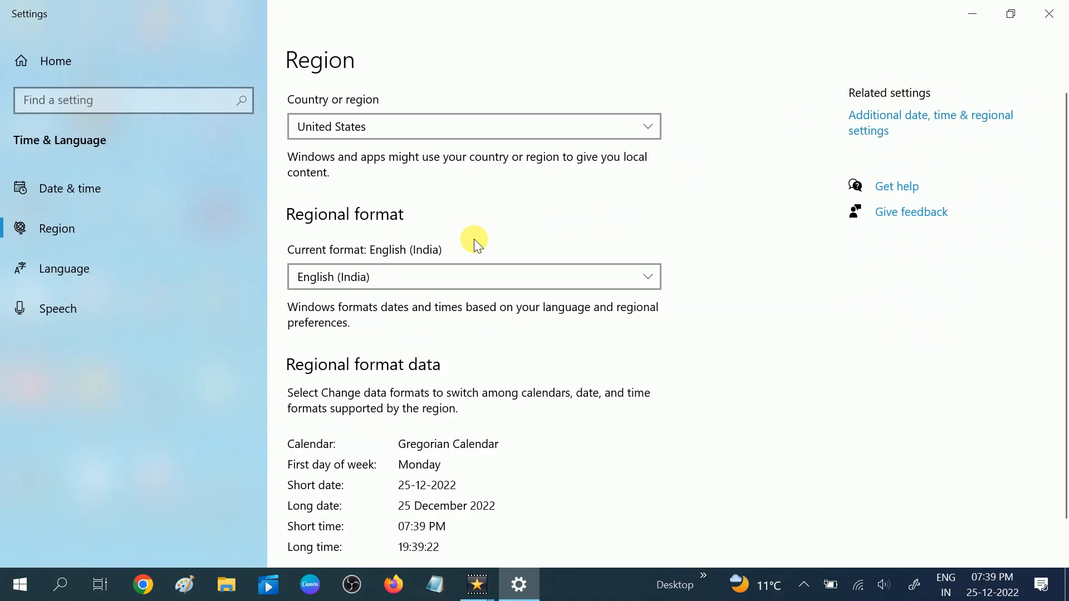
pyautogui.click(940, 117)
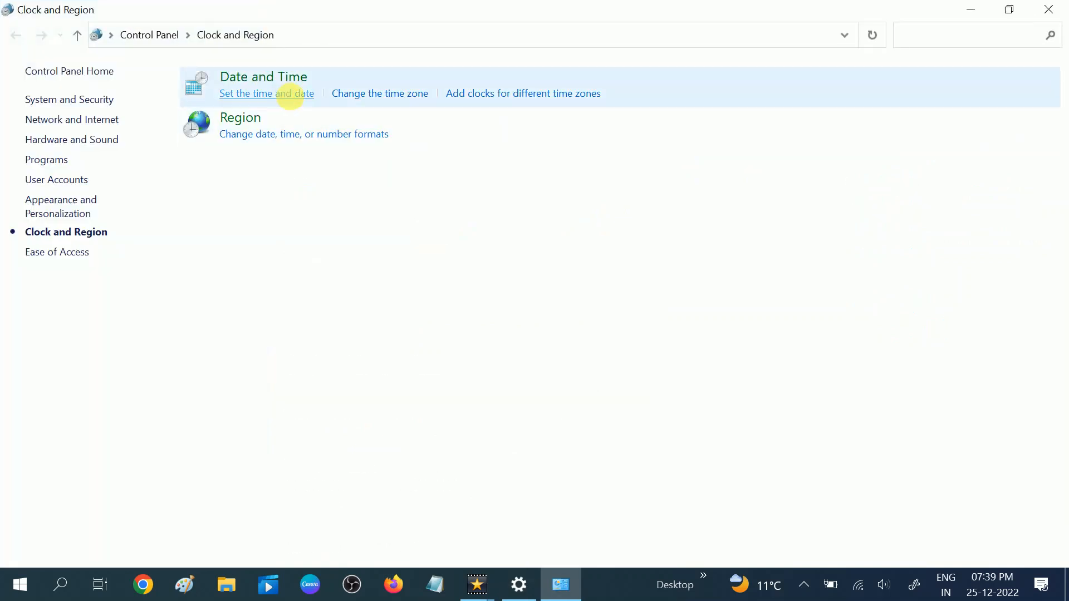
pyautogui.click(290, 95)
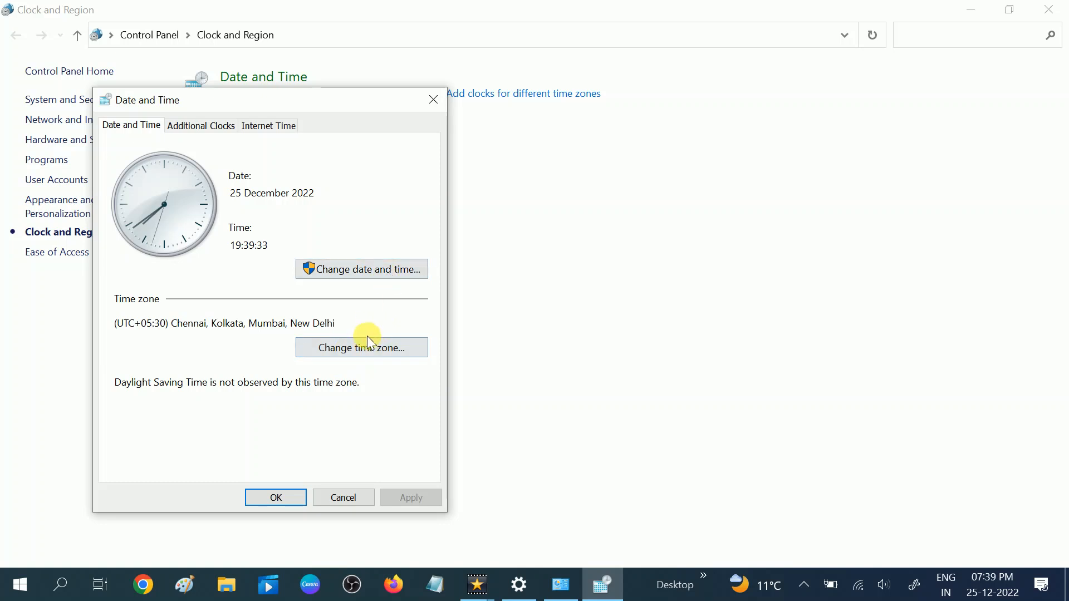
pyautogui.click(366, 269)
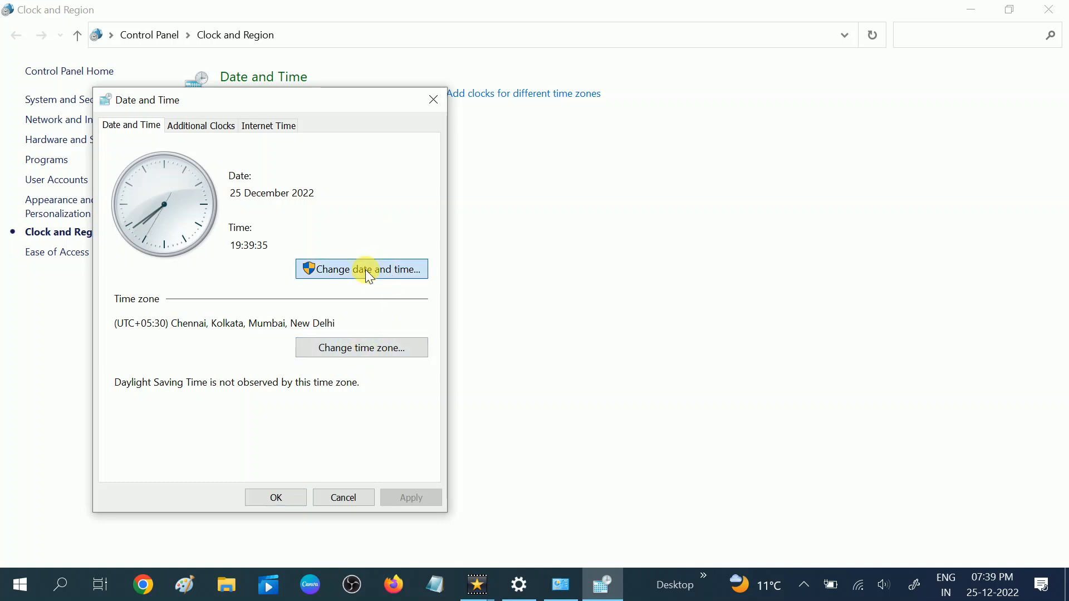